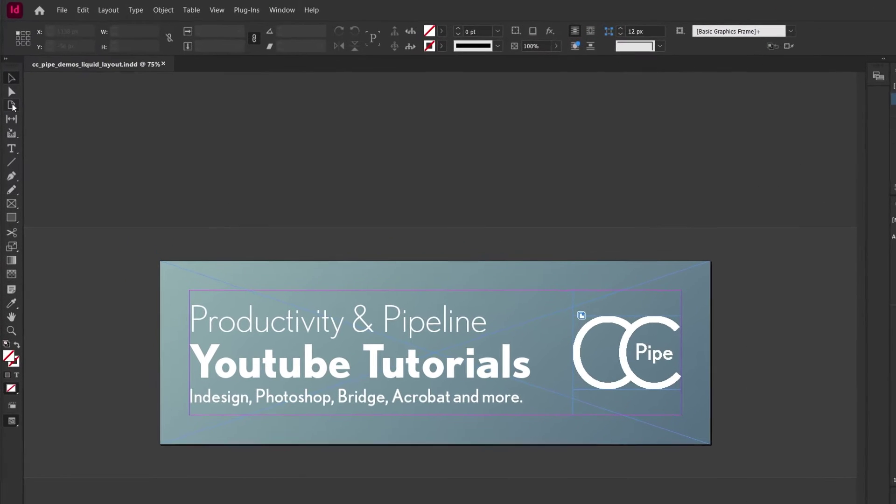
Select the Page tool and open the Liquid Layout panel via Window > Interactive
{"action": "left_click", "coordinate": [13, 108]}
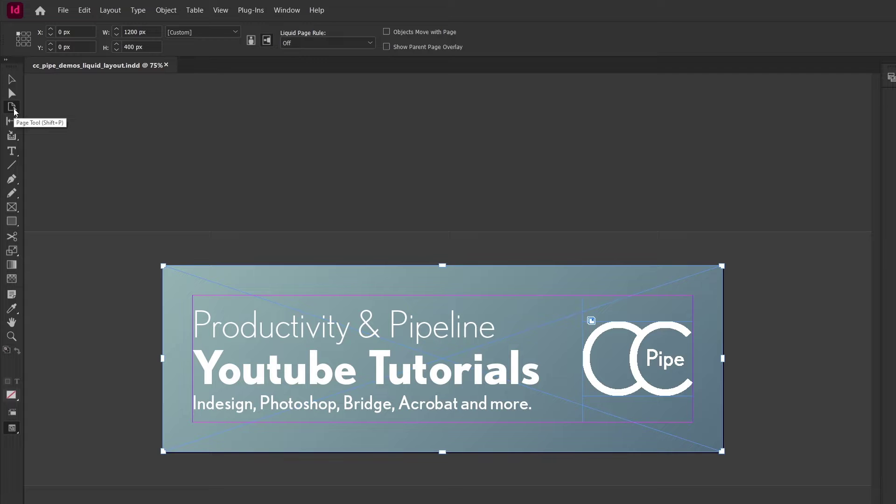
{"action": "left_click", "coordinate": [283, 11]}
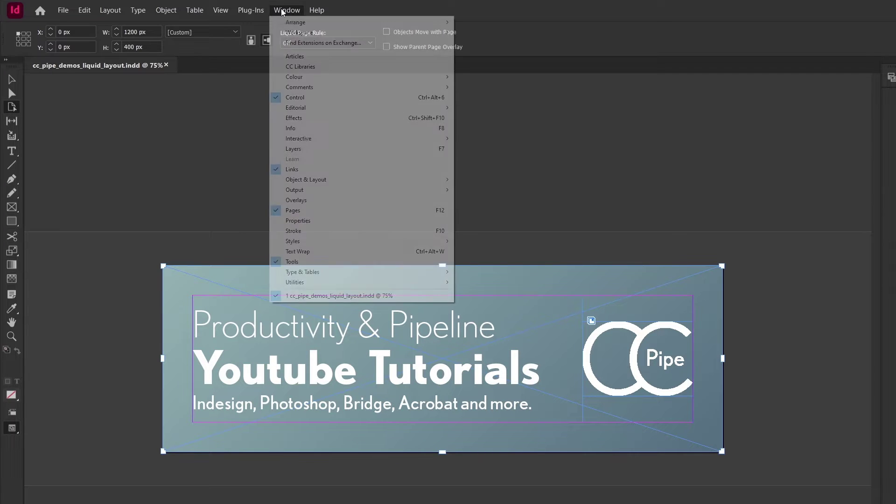
{"action": "mouse_move", "coordinate": [322, 140]}
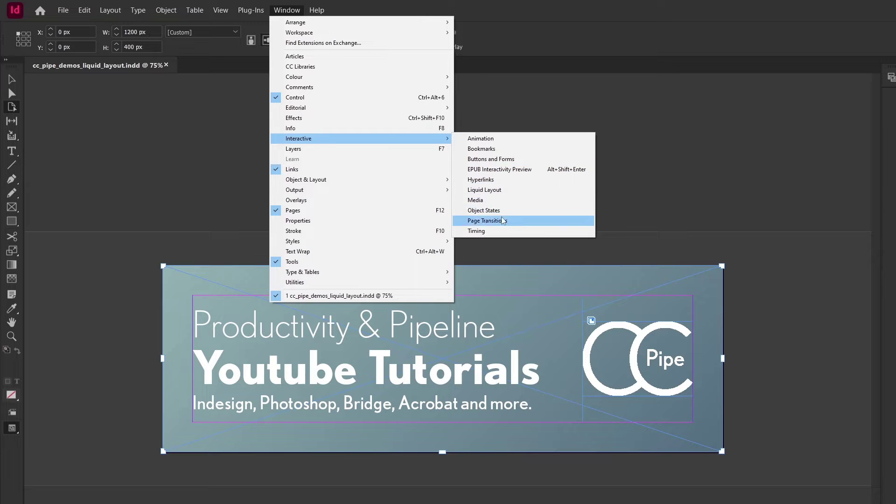
{"action": "left_click", "coordinate": [508, 190]}
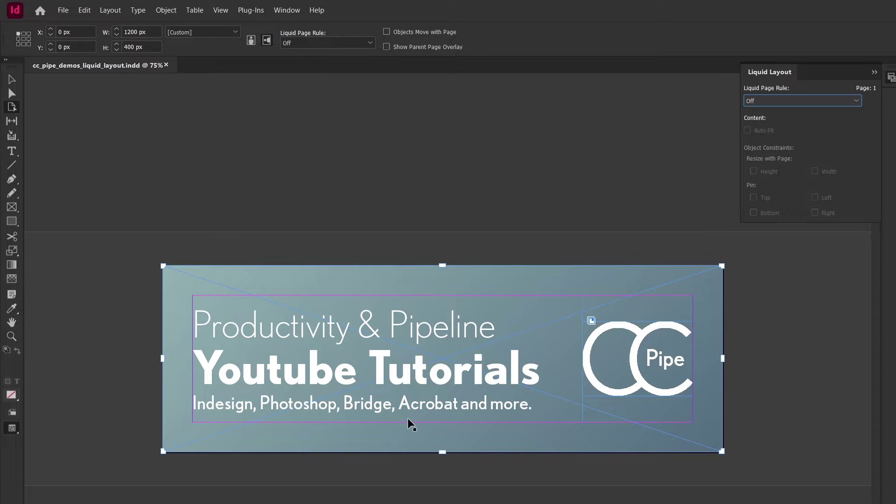
{"action": "left_click", "coordinate": [151, 31]}
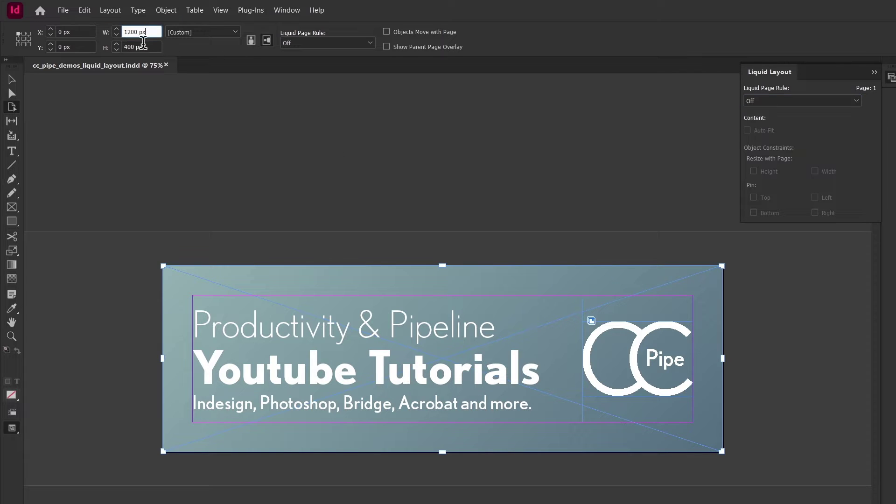
{"action": "left_click", "coordinate": [146, 47]}
{"action": "left_click", "coordinate": [144, 32]}
{"action": "left_click", "coordinate": [319, 41]}
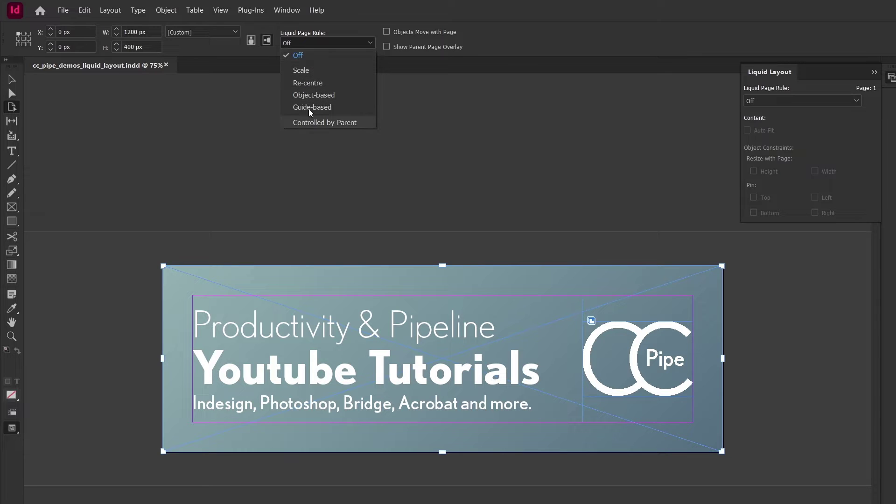
{"action": "left_click", "coordinate": [301, 56]}
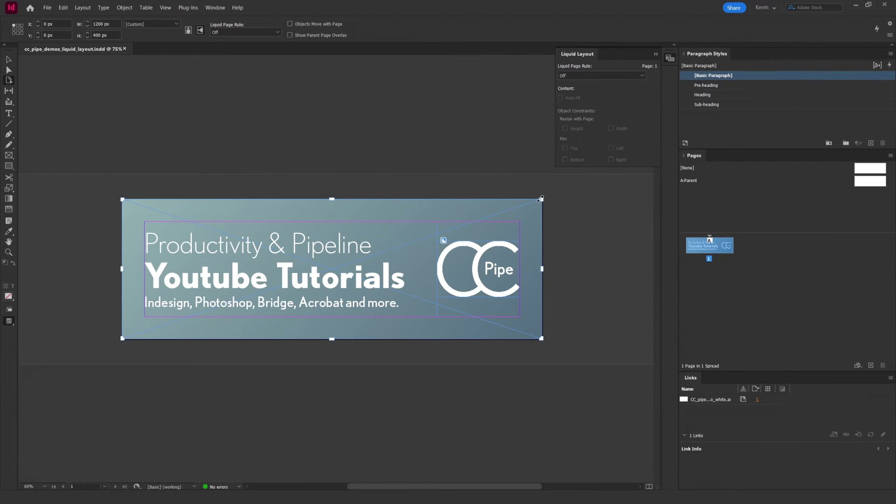
{"action": "left_click_drag", "start_coordinate": [540, 198], "coordinate": [559, 185]}
{"action": "key", "text": "ctrl+z"}
{"action": "left_click_drag", "start_coordinate": [542, 269], "coordinate": [602, 260]}
{"action": "key", "text": "ctrl+z"}
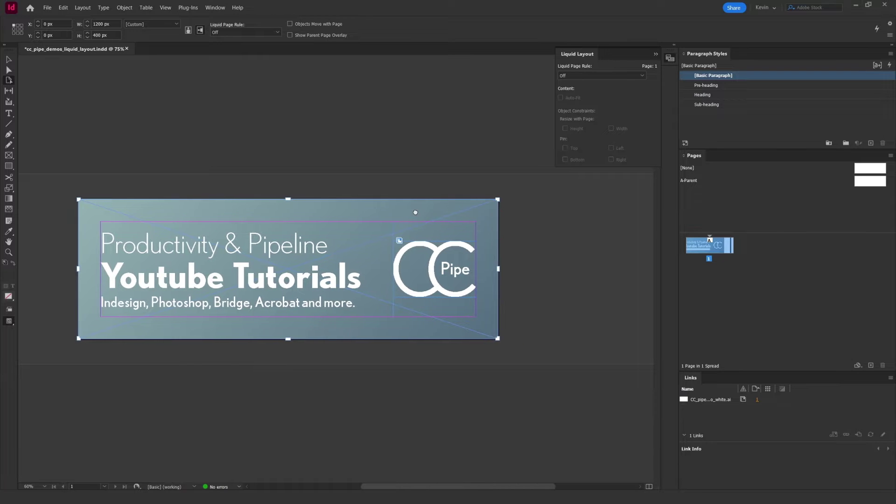
Set the liquid page rule to Scale, test-widen the page, then undo back to 1200 × 400 px
{"action": "left_click", "coordinate": [229, 33]}
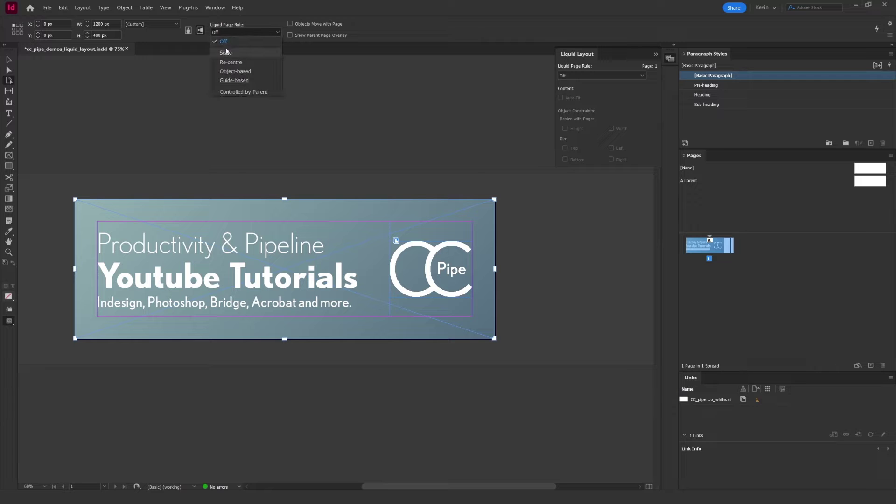
{"action": "left_click", "coordinate": [227, 52]}
{"action": "left_click_drag", "start_coordinate": [496, 199], "coordinate": [598, 203]}
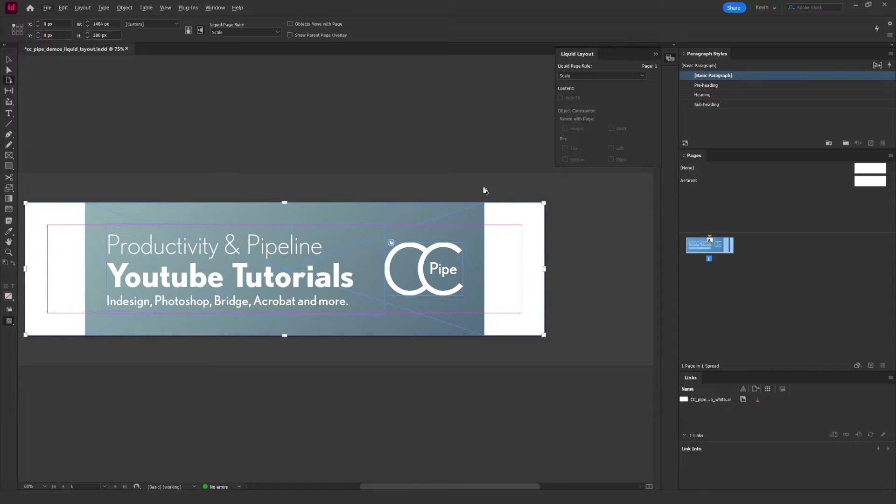
{"action": "key", "text": "ctrl+z"}
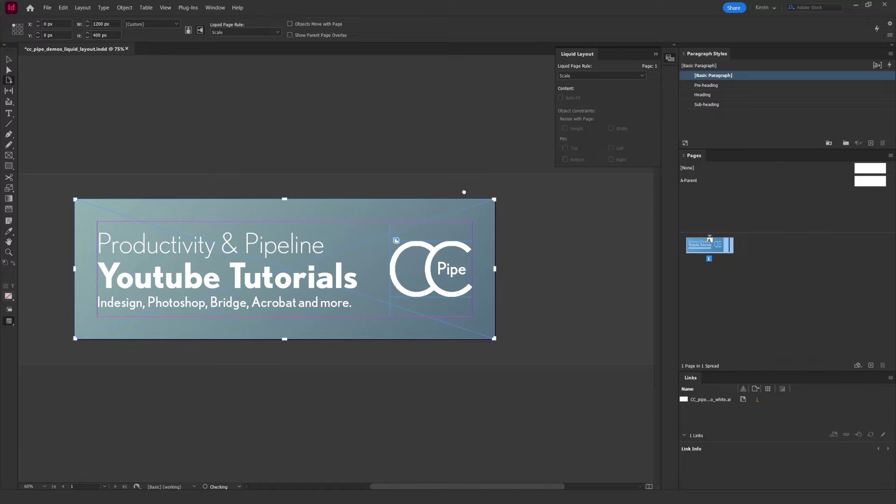
Try the Re-centre rule with a test resize, then switch the liquid page rule to Guide-based
{"action": "left_click", "coordinate": [241, 31]}
{"action": "left_click", "coordinate": [238, 63]}
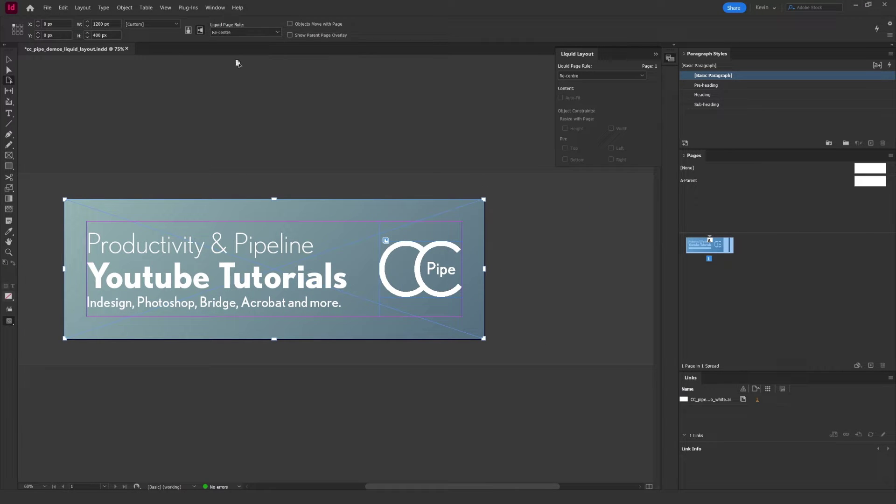
{"action": "left_click_drag", "start_coordinate": [486, 200], "coordinate": [607, 233]}
{"action": "left_click", "coordinate": [246, 33]}
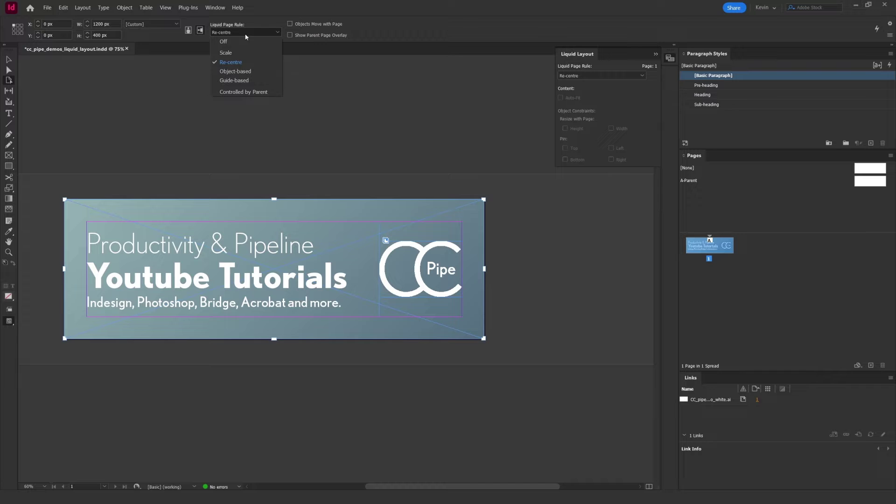
{"action": "left_click", "coordinate": [238, 81]}
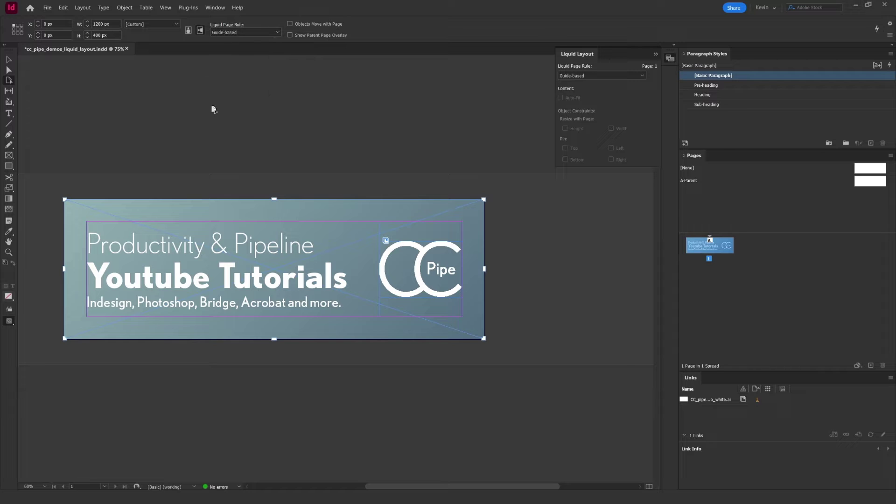
Show the rulers and zoom out to see the whole banner
{"action": "key", "text": "ctrl+r"}
{"action": "scroll", "coordinate": [198, 134], "scroll_direction": "left", "scroll_amount": 3}
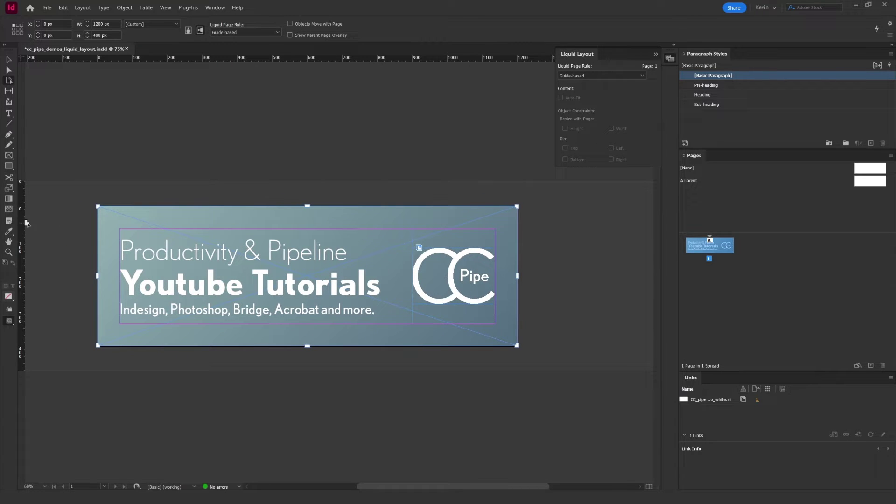
{"action": "scroll", "coordinate": [186, 246], "scroll_direction": "up", "scroll_amount": 4}
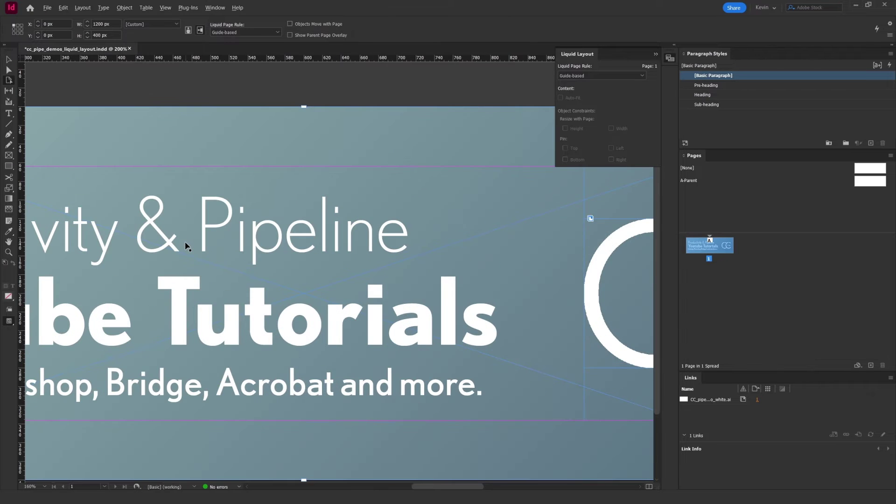
{"action": "scroll", "coordinate": [323, 209], "scroll_direction": "left", "scroll_amount": 2}
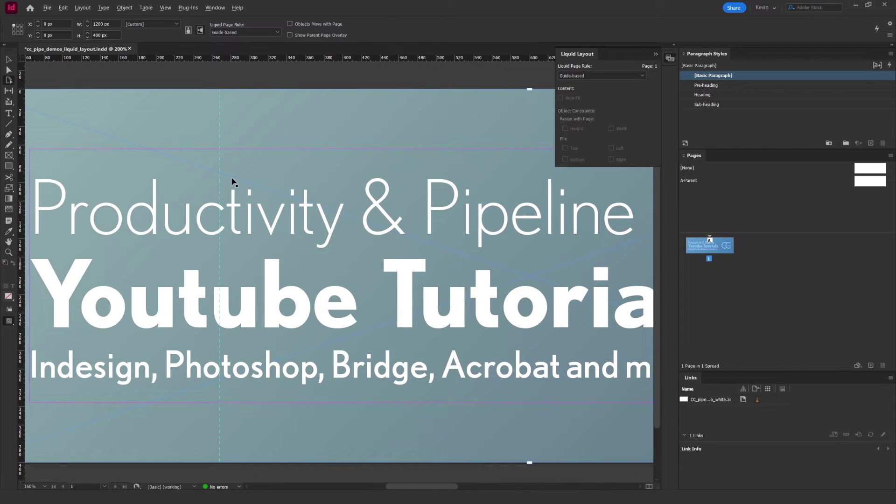
{"action": "key", "text": "ctrl+1"}
{"action": "key", "text": "ctrl+minus"}
{"action": "scroll", "coordinate": [320, 214], "scroll_direction": "right", "scroll_amount": 4}
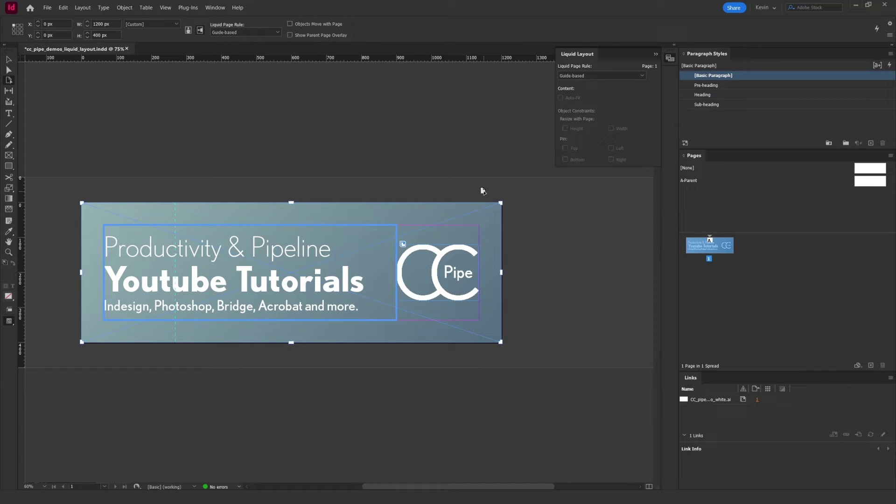
Add a horizontal guide at Y 182 px and test guide-based resizing in width and height
{"action": "left_click_drag", "start_coordinate": [500, 201], "coordinate": [556, 204]}
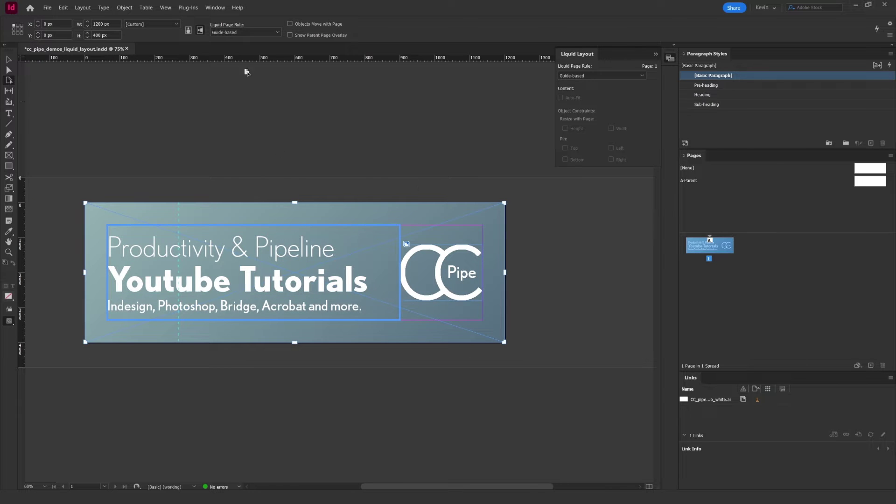
{"action": "left_click_drag", "start_coordinate": [236, 59], "coordinate": [244, 269]}
{"action": "mouse_move", "coordinate": [294, 202]}
{"action": "left_mouse_down"}
{"action": "mouse_move", "coordinate": [296, 153]}
{"action": "mouse_move", "coordinate": [296, 238]}
{"action": "mouse_move", "coordinate": [296, 175]}
{"action": "mouse_move", "coordinate": [297, 203]}
{"action": "left_mouse_up"}
Switch the liquid page rule to Object-based and pin the background frame to the page top
{"action": "left_click", "coordinate": [246, 33]}
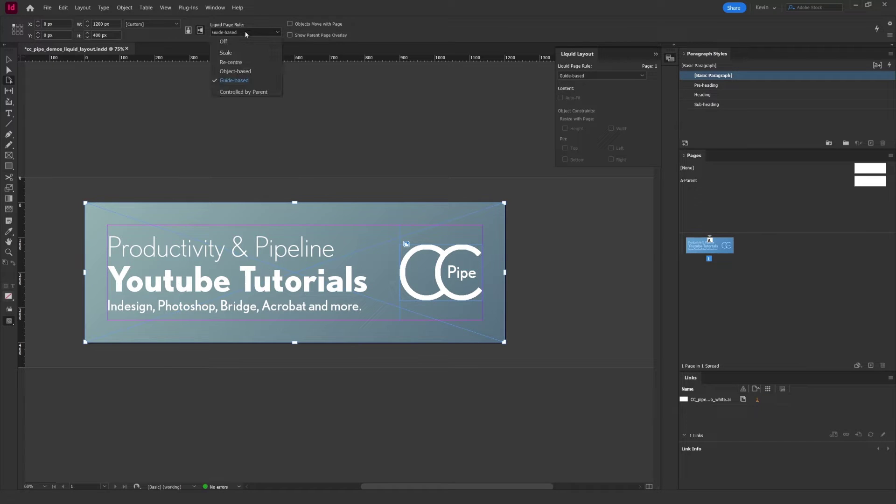
{"action": "left_click", "coordinate": [238, 72]}
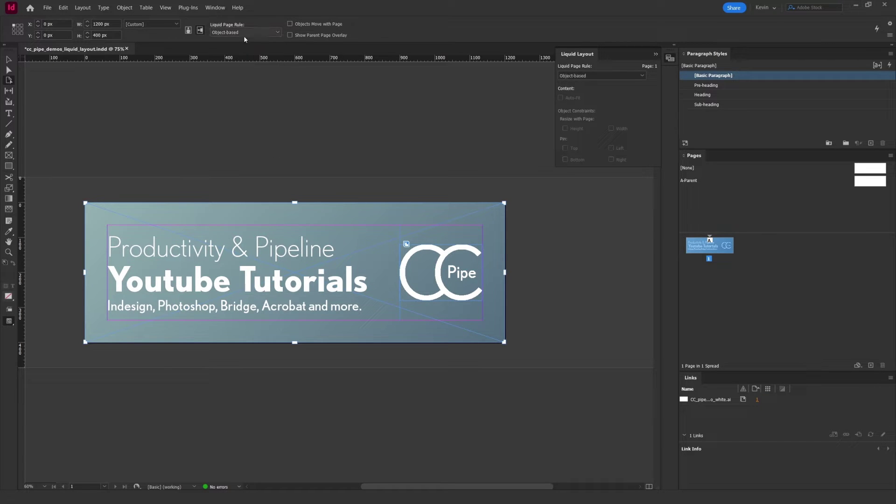
{"action": "left_click", "coordinate": [254, 249]}
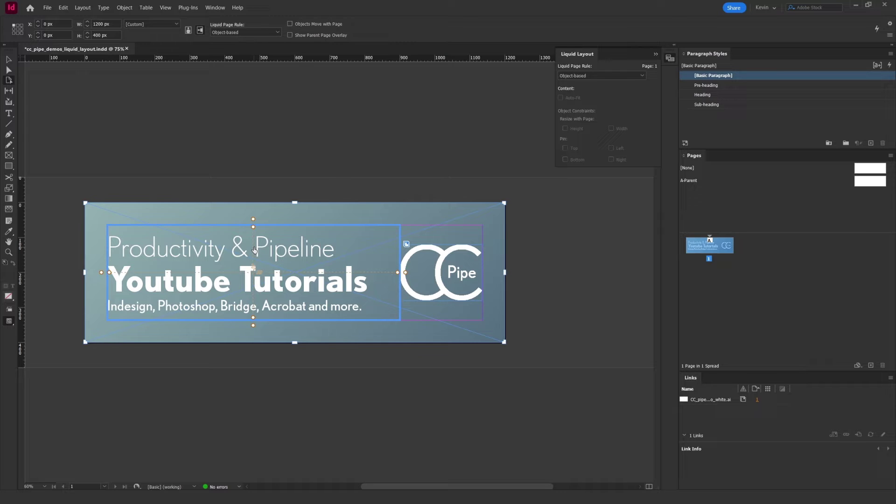
{"action": "left_click", "coordinate": [173, 215]}
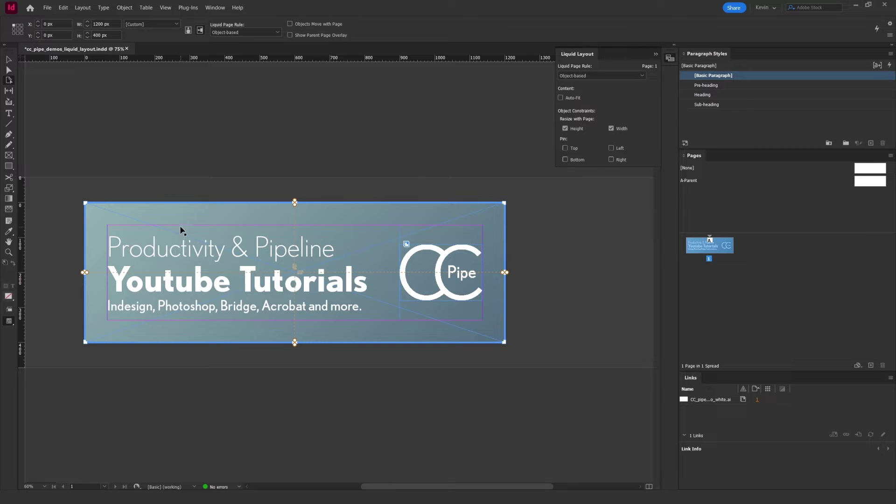
{"action": "left_click", "coordinate": [295, 199]}
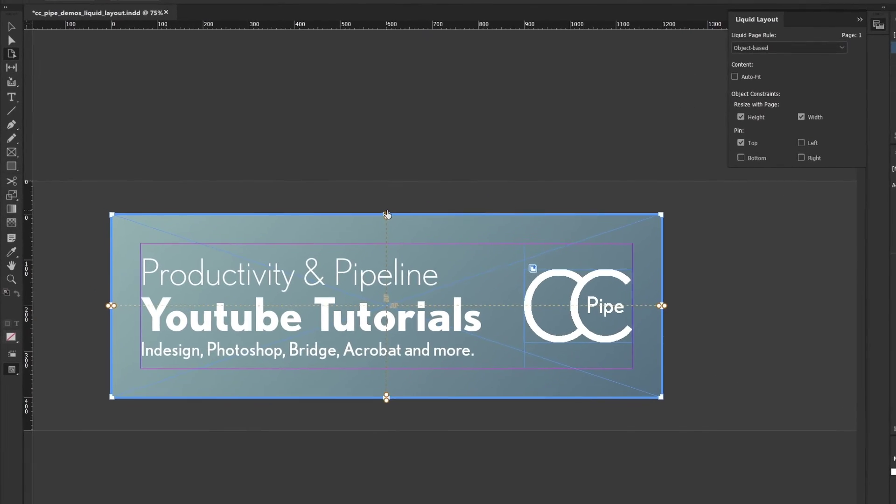
Unpin the headline frame from the top, pin it left, and test fixed versus resizable height
{"action": "left_click", "coordinate": [394, 215]}
{"action": "left_click", "coordinate": [210, 297]}
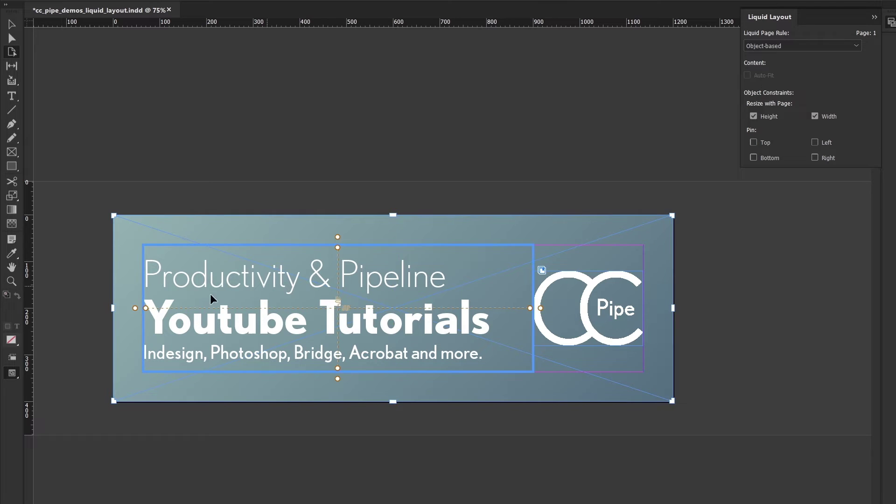
{"action": "left_click", "coordinate": [134, 308]}
{"action": "mouse_move", "coordinate": [673, 308]}
{"action": "left_mouse_down"}
{"action": "mouse_move", "coordinate": [812, 306]}
{"action": "mouse_move", "coordinate": [840, 295]}
{"action": "mouse_move", "coordinate": [671, 310]}
{"action": "left_mouse_up"}
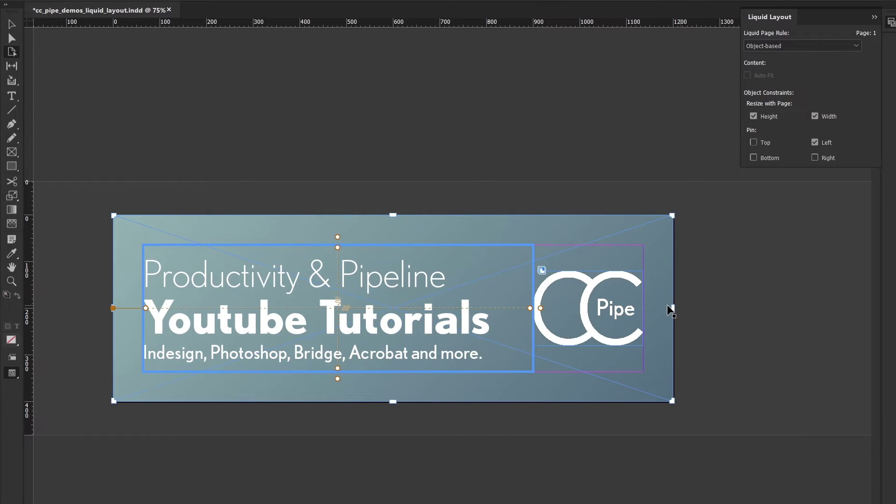
{"action": "left_click", "coordinate": [337, 248]}
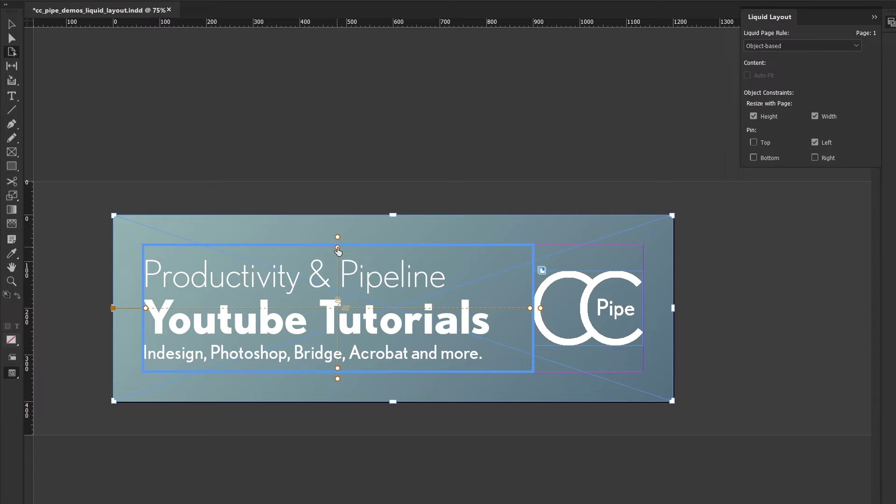
{"action": "left_click_drag", "start_coordinate": [389, 217], "coordinate": [428, 265]}
{"action": "left_click", "coordinate": [337, 248]}
Pin the background frame to top, left, bottom and right, then review the text frame and logo
{"action": "left_click", "coordinate": [239, 223]}
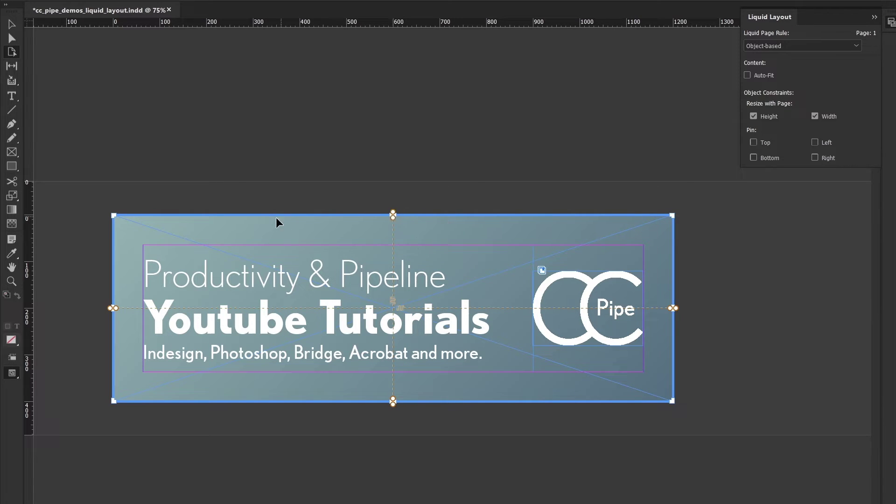
{"action": "left_click", "coordinate": [394, 216]}
{"action": "left_click", "coordinate": [111, 309]}
{"action": "left_click", "coordinate": [393, 402]}
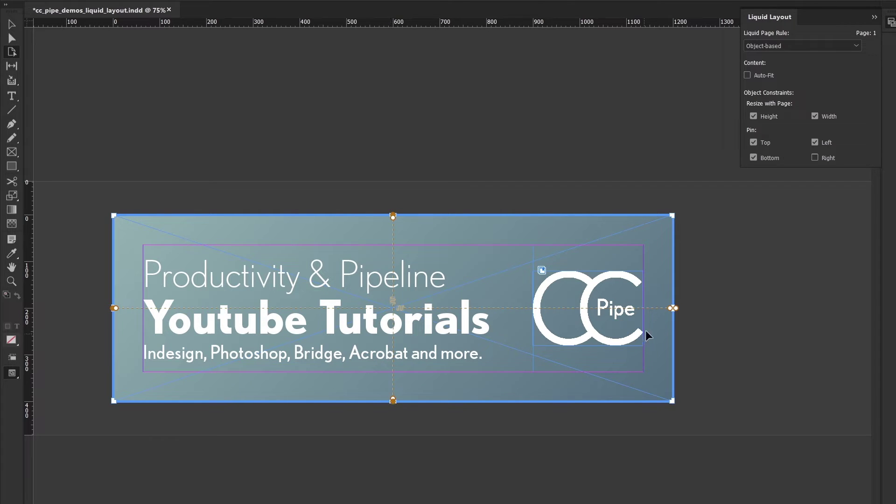
{"action": "left_click", "coordinate": [673, 309]}
{"action": "left_click", "coordinate": [271, 281]}
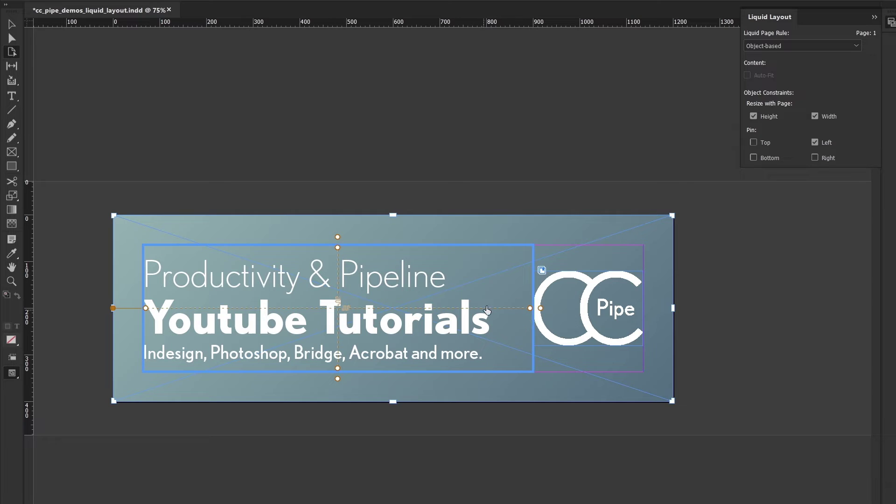
{"action": "left_click", "coordinate": [623, 297]}
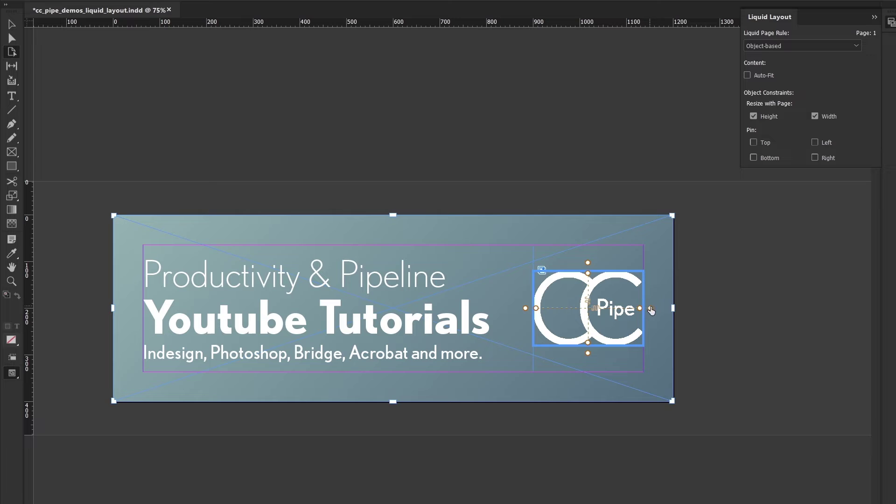
Pin the CC Pipe logo right with width and height resizing off, and test by widening the page
{"action": "left_click", "coordinate": [650, 309]}
{"action": "left_click", "coordinate": [588, 274]}
{"action": "left_click", "coordinate": [640, 308]}
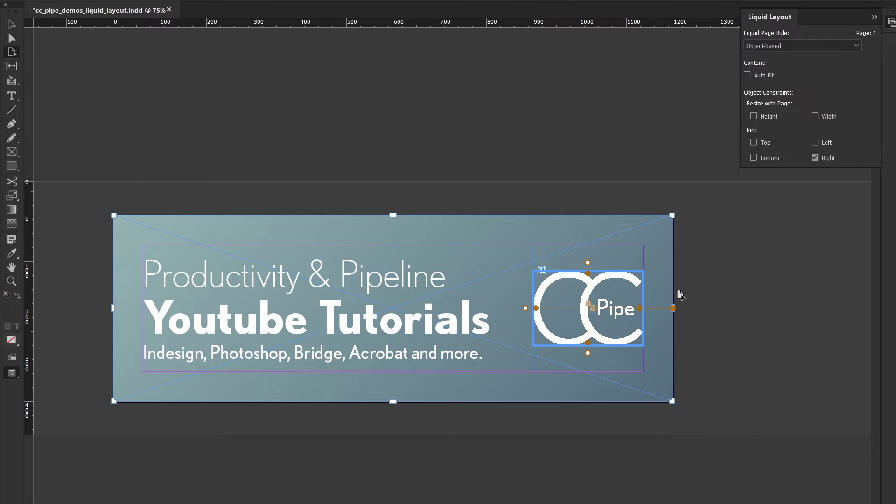
{"action": "left_click_drag", "start_coordinate": [673, 216], "coordinate": [817, 191]}
{"action": "mouse_move", "coordinate": [537, 213]}
{"action": "left_mouse_down"}
{"action": "mouse_move", "coordinate": [546, 215]}
{"action": "mouse_move", "coordinate": [523, 222]}
{"action": "left_mouse_up"}
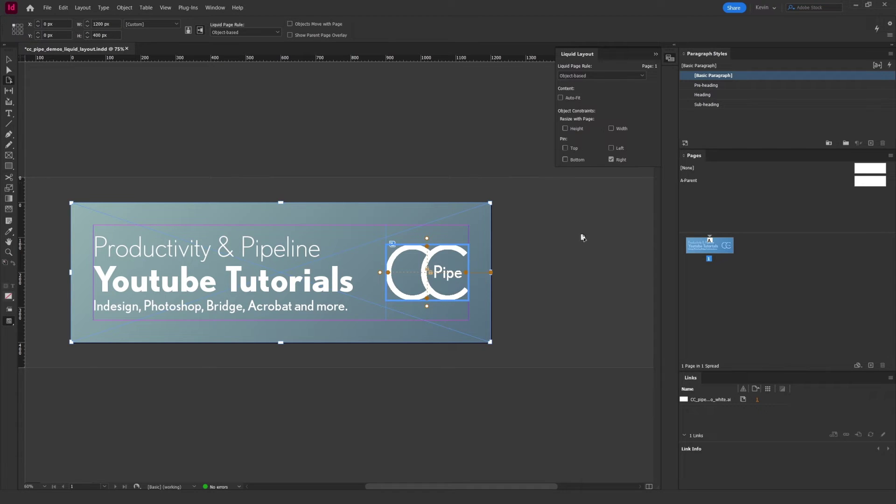
Start an alternate layout of the banner sized 1600 × 600 px, keeping Preserve Existing liquid rules
{"action": "right_click", "coordinate": [700, 245]}
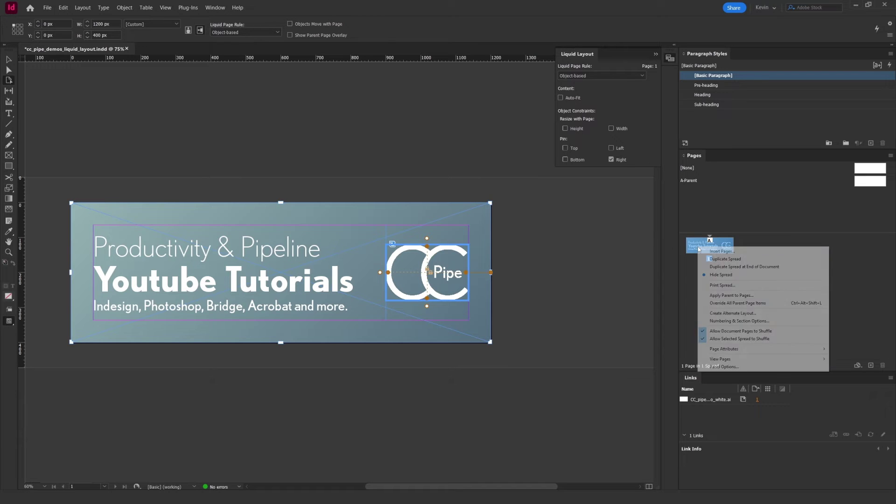
{"action": "left_click", "coordinate": [733, 313]}
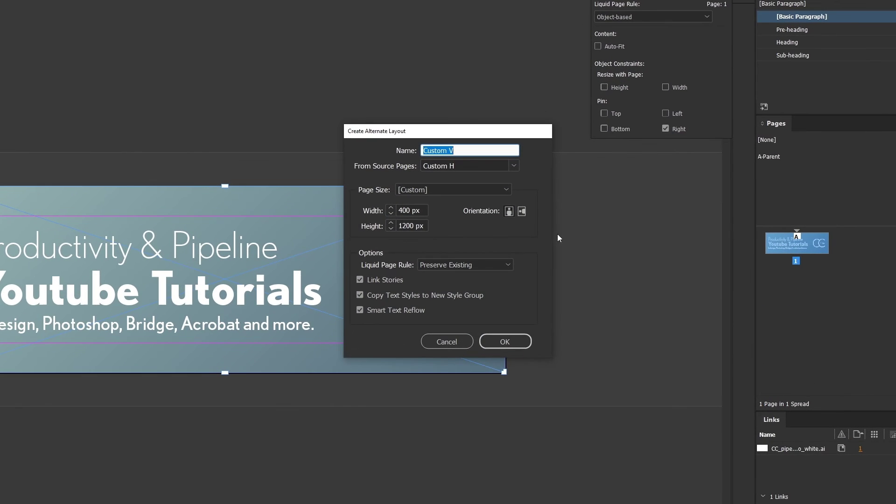
{"action": "double_click", "coordinate": [416, 209]}
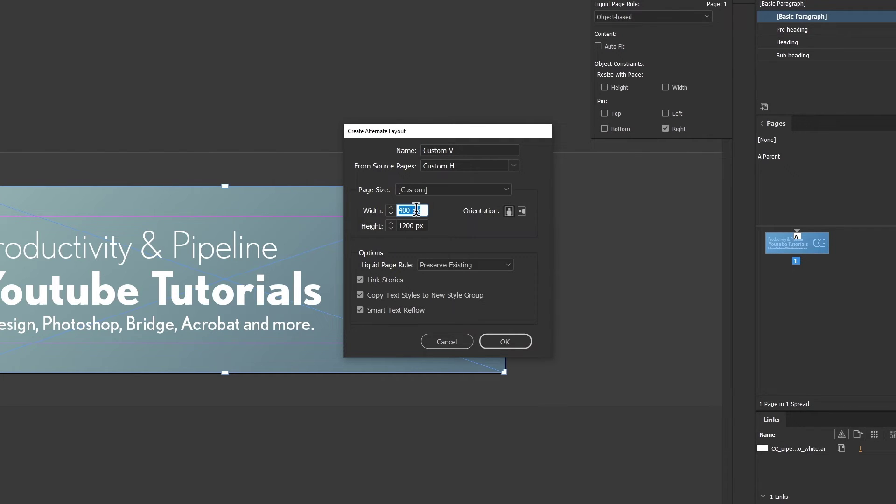
{"action": "type", "text": "1600"}
{"action": "key", "text": "Tab"}
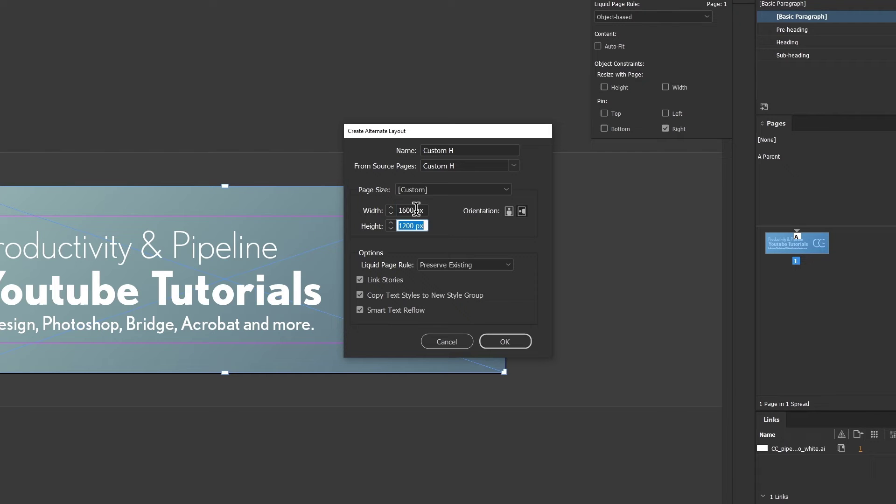
{"action": "type", "text": "600"}
{"action": "left_click", "coordinate": [441, 265]}
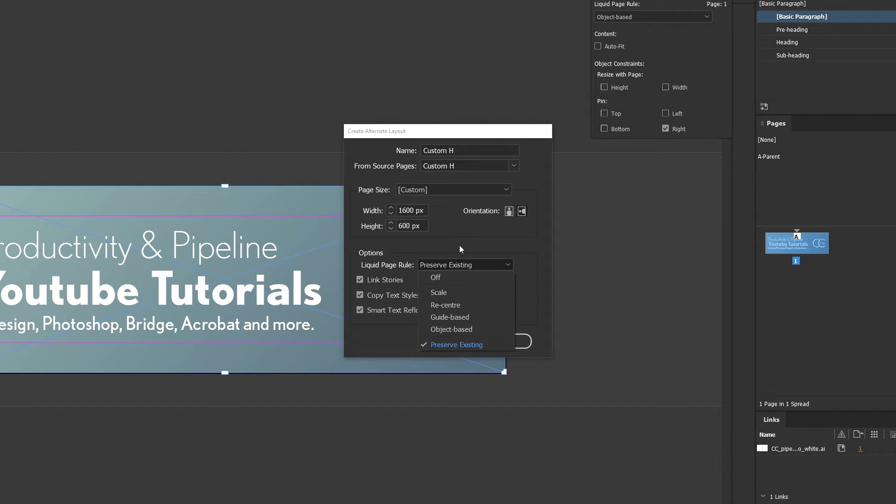
{"action": "key", "text": "Escape"}
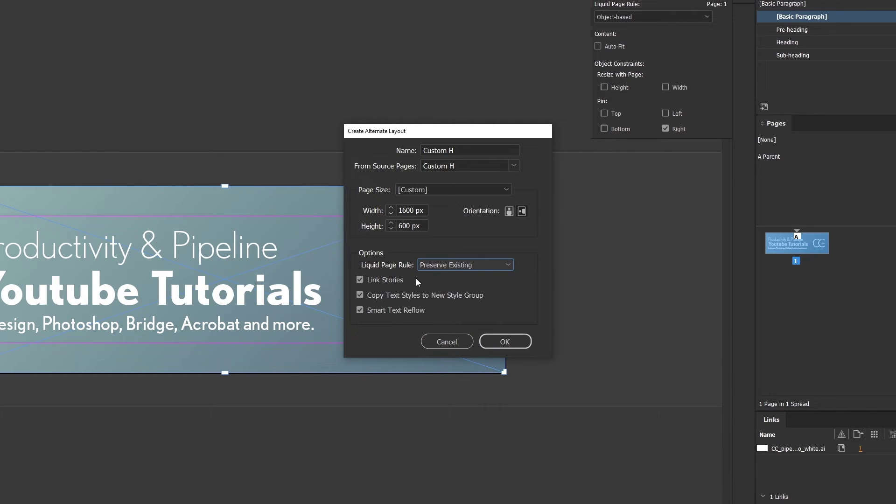
{"action": "mouse_move", "coordinate": [380, 279]}
Name the layout 1600x600, turn off Smart Text Reflow, and create it
{"action": "left_click_drag", "start_coordinate": [475, 149], "coordinate": [396, 151]}
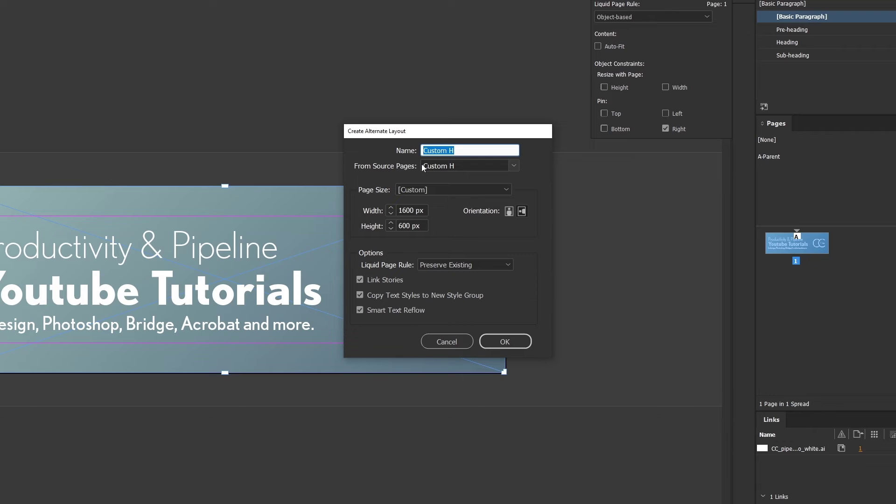
{"action": "type", "text": "1600x600"}
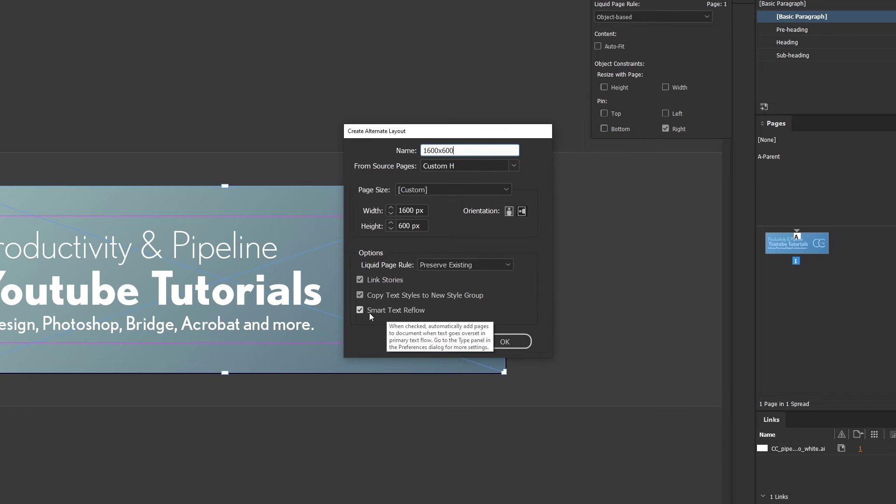
{"action": "left_click", "coordinate": [385, 312]}
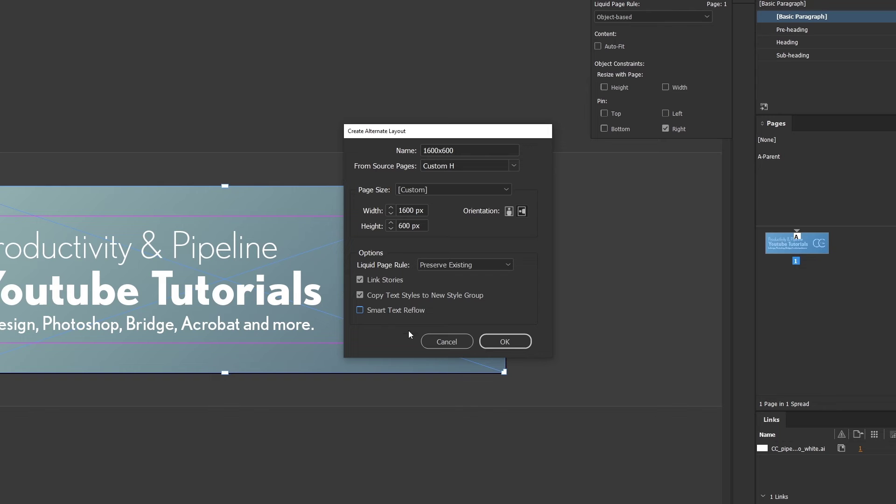
{"action": "left_click", "coordinate": [513, 340]}
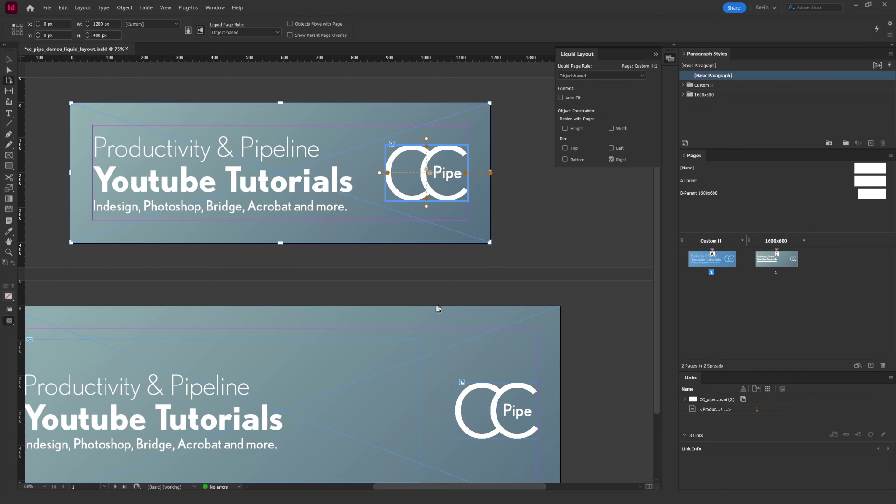
Frame both banners and inspect the 1600x600 page and its linked headline story
{"action": "left_click_drag", "start_coordinate": [402, 301], "coordinate": [449, 208]}
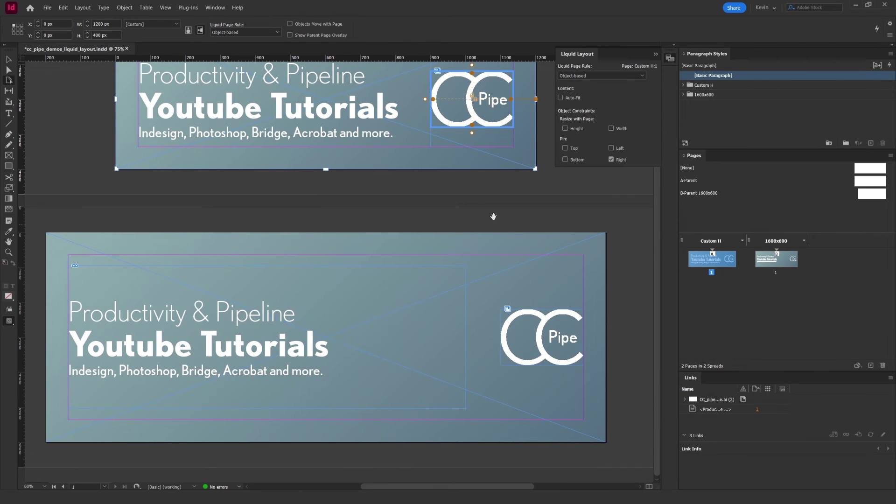
{"action": "mouse_move", "coordinate": [492, 214]}
{"action": "left_mouse_down"}
{"action": "mouse_move", "coordinate": [480, 360]}
{"action": "mouse_move", "coordinate": [514, 232]}
{"action": "mouse_move", "coordinate": [497, 224]}
{"action": "left_mouse_up"}
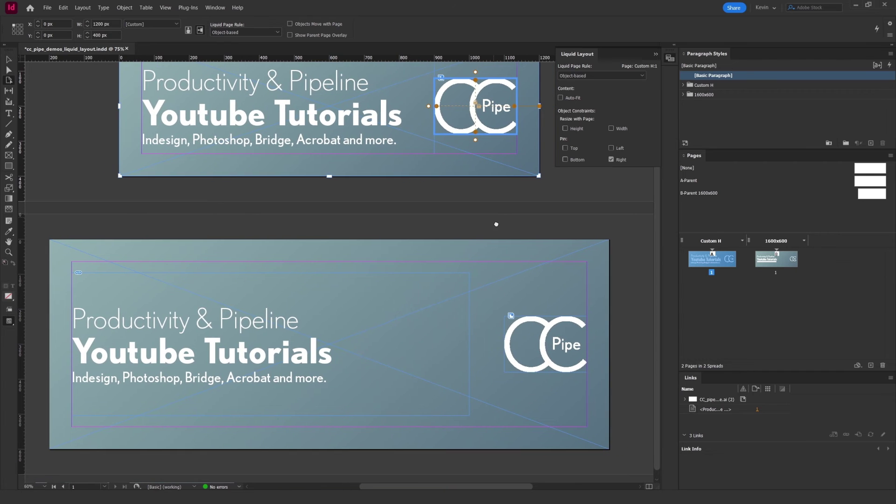
{"action": "left_click_drag", "start_coordinate": [436, 224], "coordinate": [428, 206]}
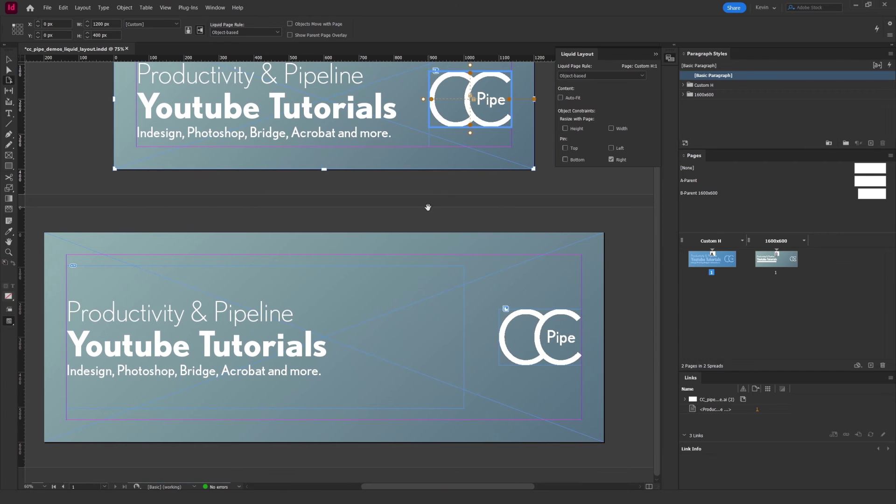
{"action": "left_click", "coordinate": [359, 311]}
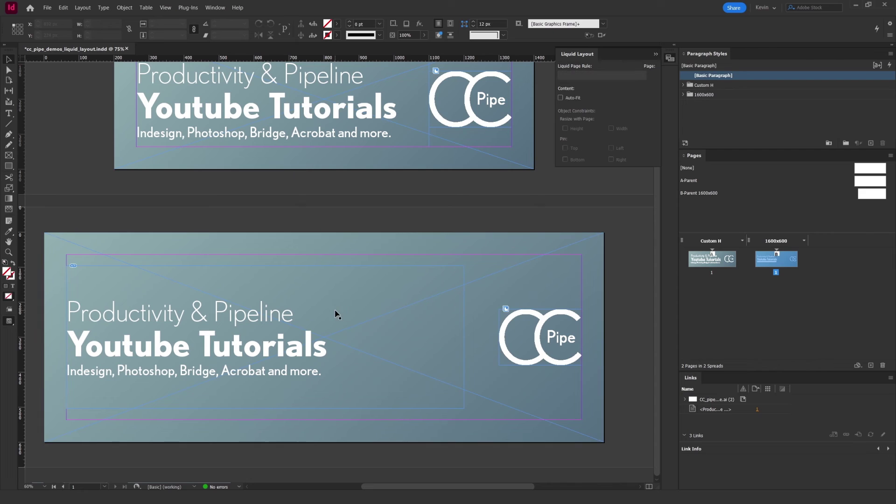
{"action": "left_click", "coordinate": [761, 410]}
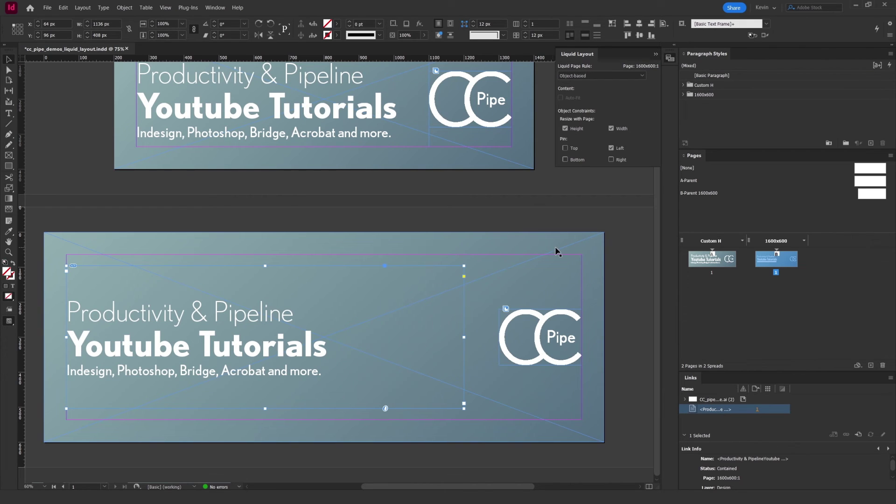
Test a headline edit on Custom H, update the linked story, then undo to restore Pipeline
{"action": "scroll", "coordinate": [296, 124], "scroll_direction": "up", "scroll_amount": 1}
{"action": "left_click", "coordinate": [292, 127]}
{"action": "double_click", "coordinate": [304, 106]}
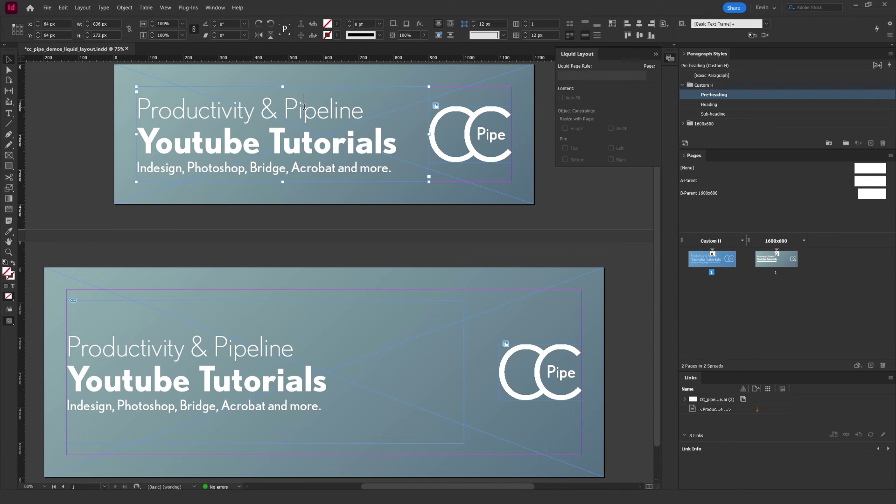
{"action": "key", "text": "BackSpace"}
{"action": "key", "text": "BackSpace"}
{"action": "key", "text": "Escape"}
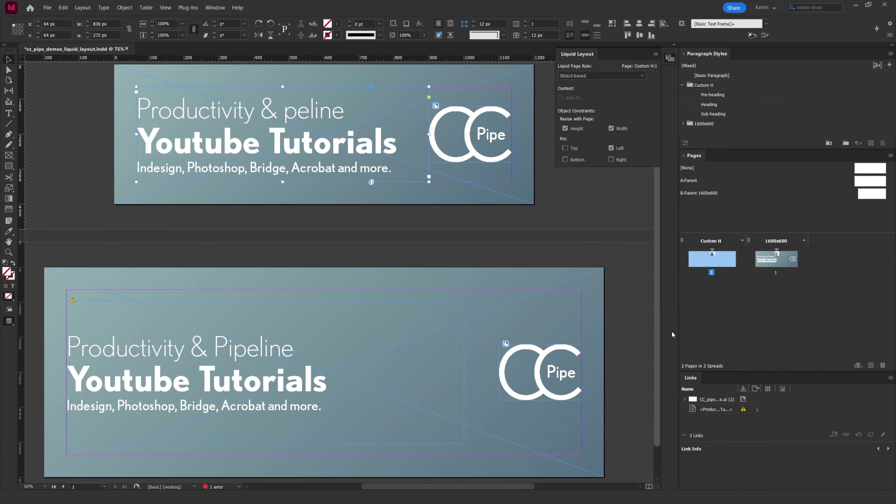
{"action": "left_click", "coordinate": [744, 411]}
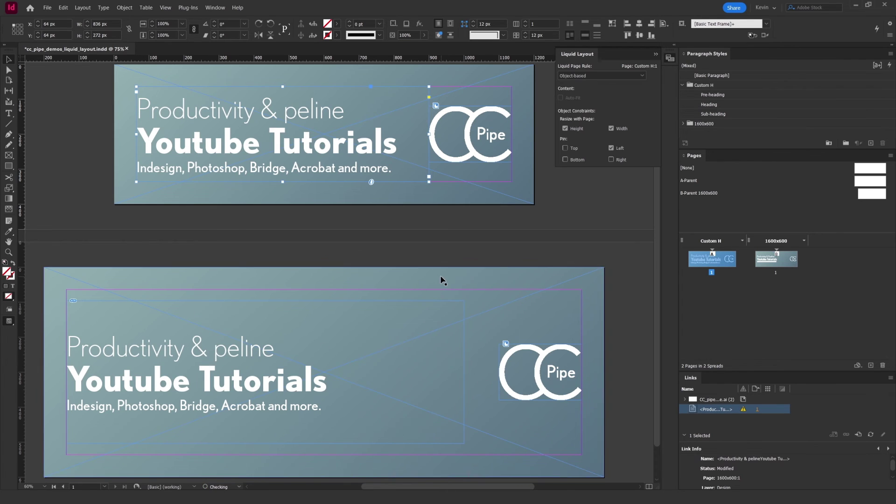
{"action": "key", "text": "ctrl+z"}
{"action": "key", "text": "ctrl+z"}
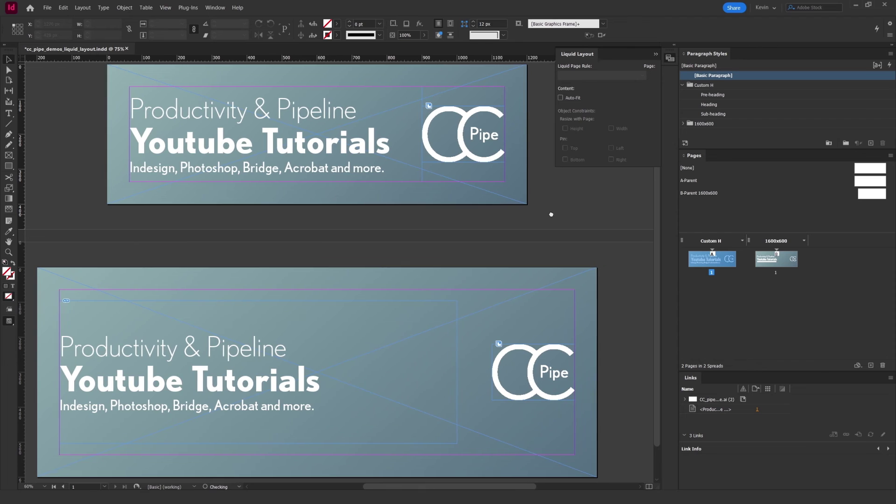
{"action": "key", "text": "ctrl+minus"}
{"action": "right_click", "coordinate": [700, 262]}
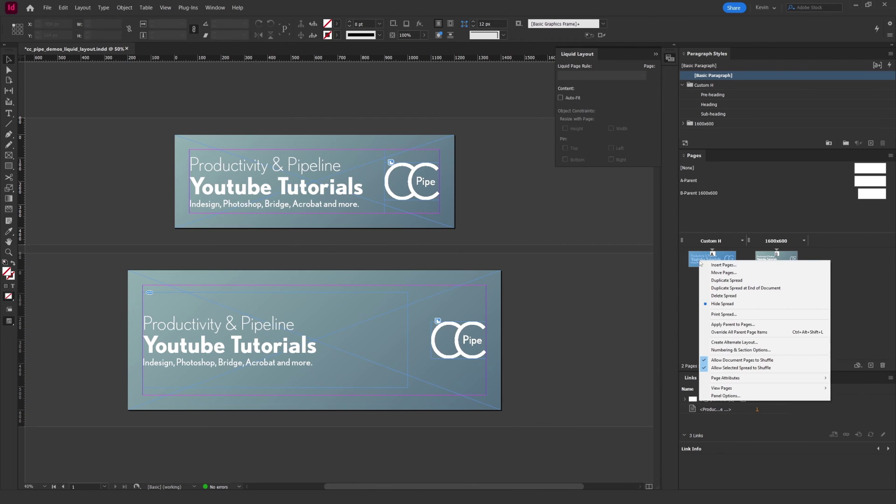
Create an 800 × 300 px alternate layout named 800x300 from the Custom H pages
{"action": "left_click", "coordinate": [734, 343]}
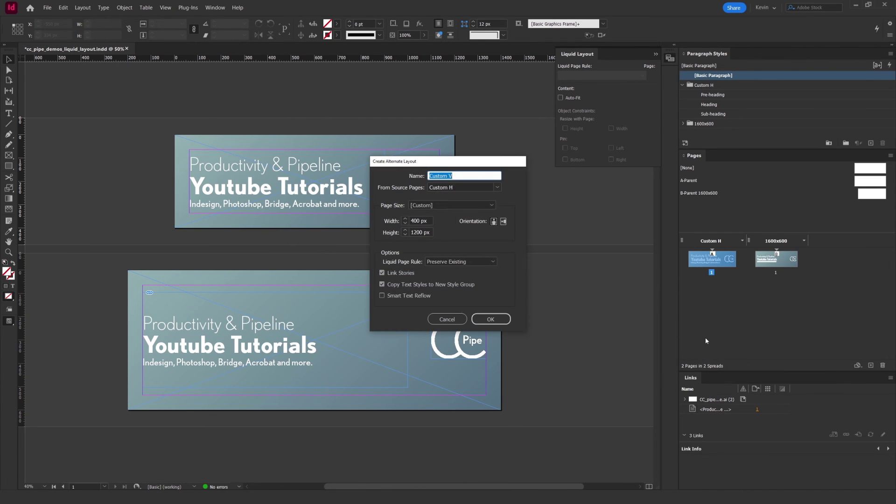
{"action": "type", "text": "800x300"}
{"action": "key", "text": "Tab"}
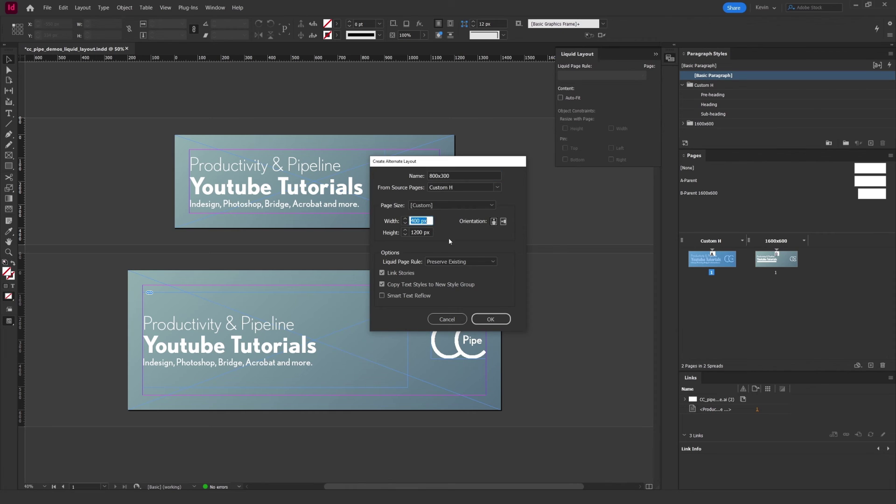
{"action": "type", "text": "800"}
{"action": "key", "text": "Tab"}
{"action": "type", "text": "30"}
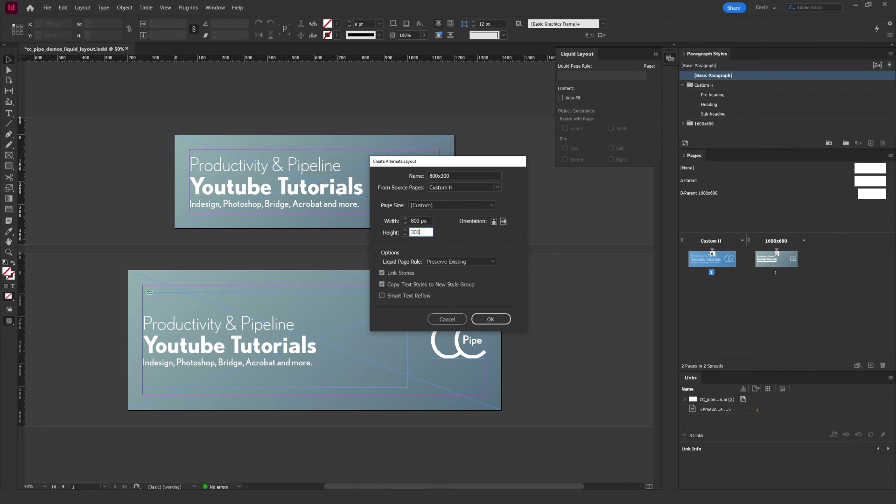
{"action": "left_click", "coordinate": [491, 319]}
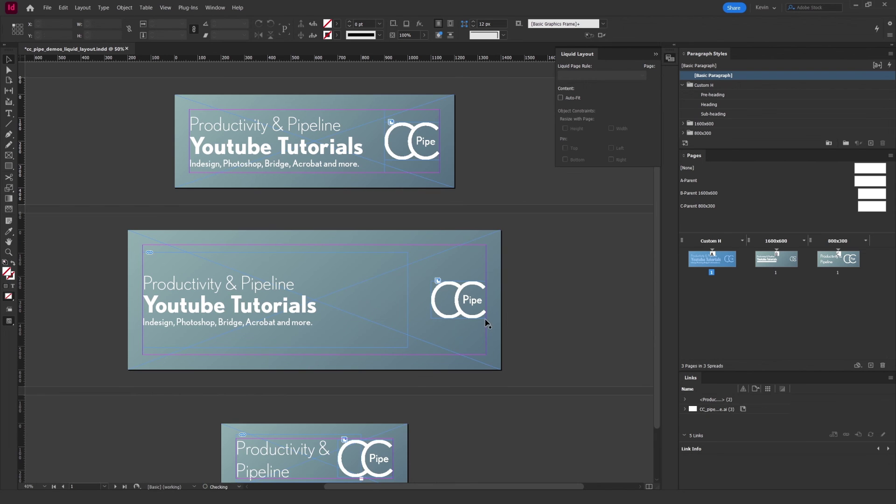
Scroll through the new 800x300 layout and check its CC Pipe logo
{"action": "scroll", "coordinate": [334, 420], "scroll_direction": "down", "scroll_amount": 4}
{"action": "scroll", "coordinate": [333, 424], "scroll_direction": "up", "scroll_amount": 3}
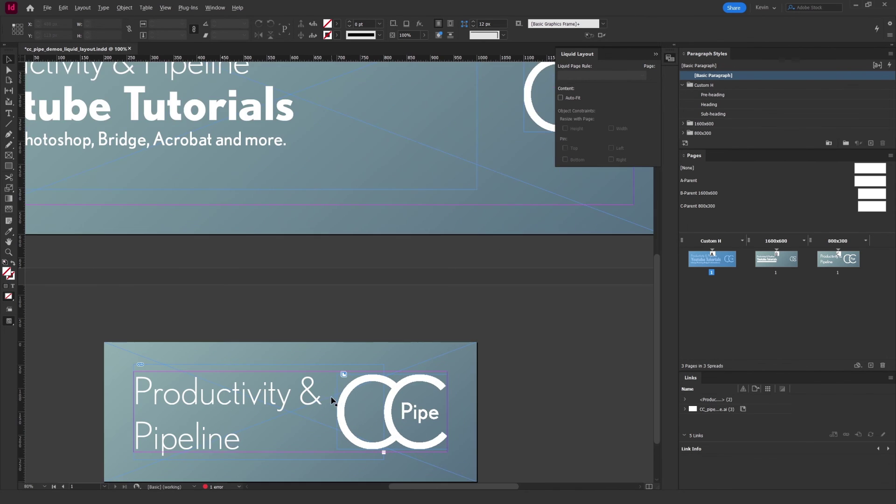
{"action": "scroll", "coordinate": [318, 373], "scroll_direction": "down", "scroll_amount": 3}
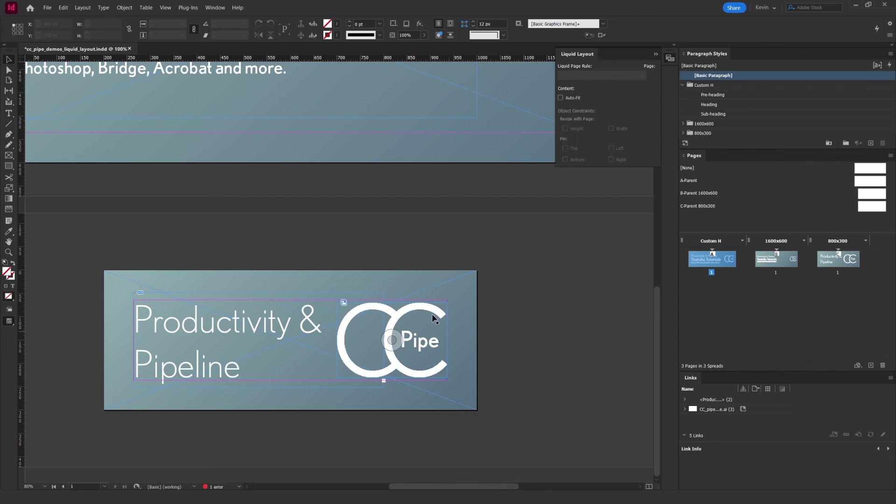
{"action": "left_click", "coordinate": [422, 327]}
{"action": "left_click", "coordinate": [506, 334]}
{"action": "scroll", "coordinate": [494, 334], "scroll_direction": "down", "scroll_amount": 4}
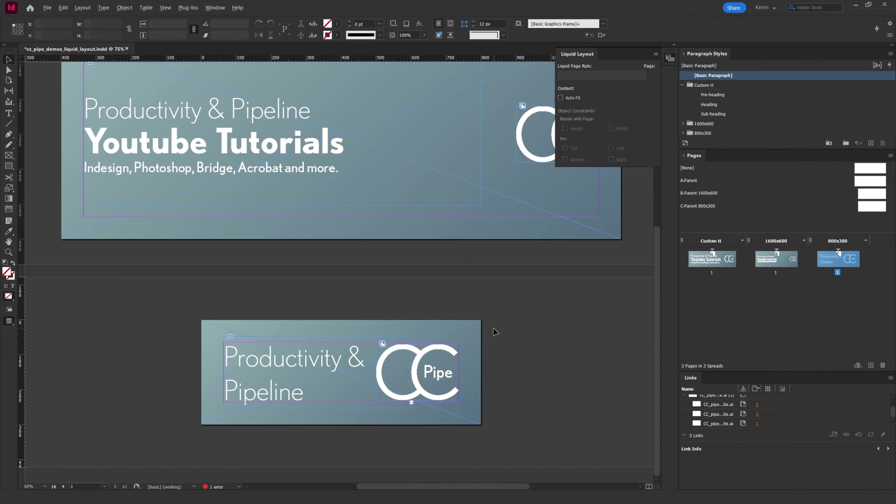
{"action": "scroll", "coordinate": [466, 315], "scroll_direction": "up", "scroll_amount": 2}
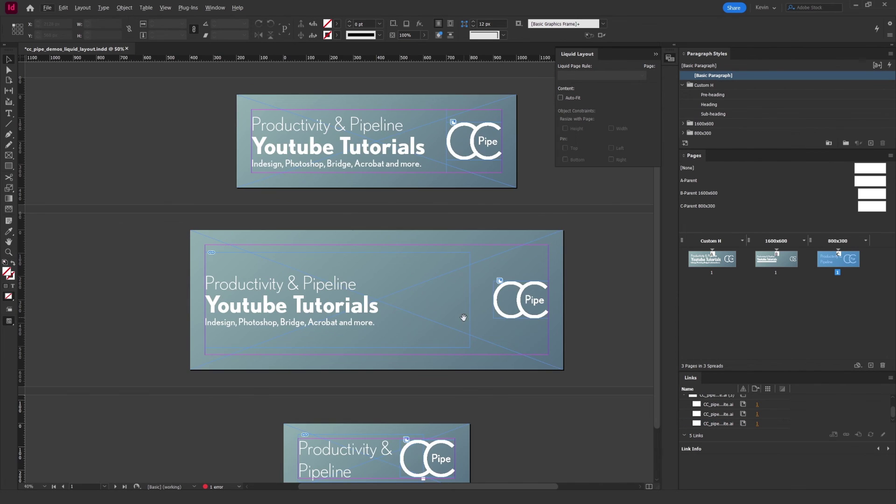
Undo the previous 800x300 layout and start an 800 × 300 px alternate layout from Custom H
{"action": "key", "text": "ctrl+z"}
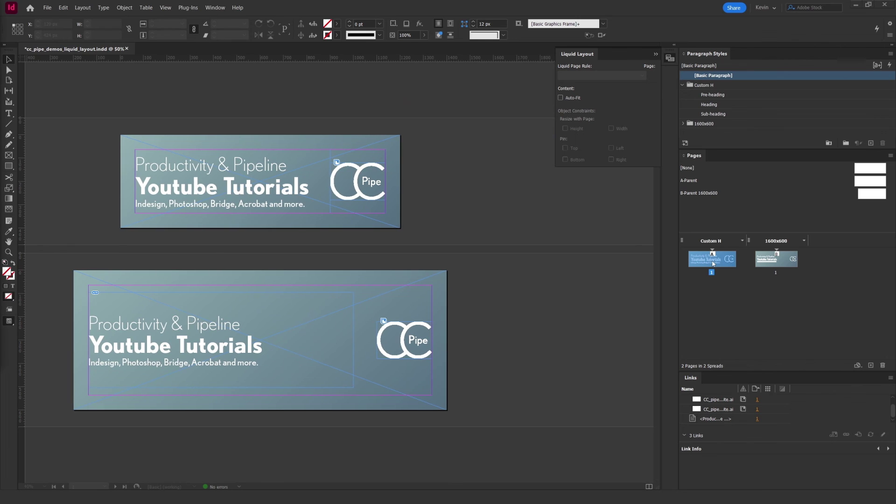
{"action": "right_click", "coordinate": [713, 263]}
{"action": "left_click", "coordinate": [724, 340]}
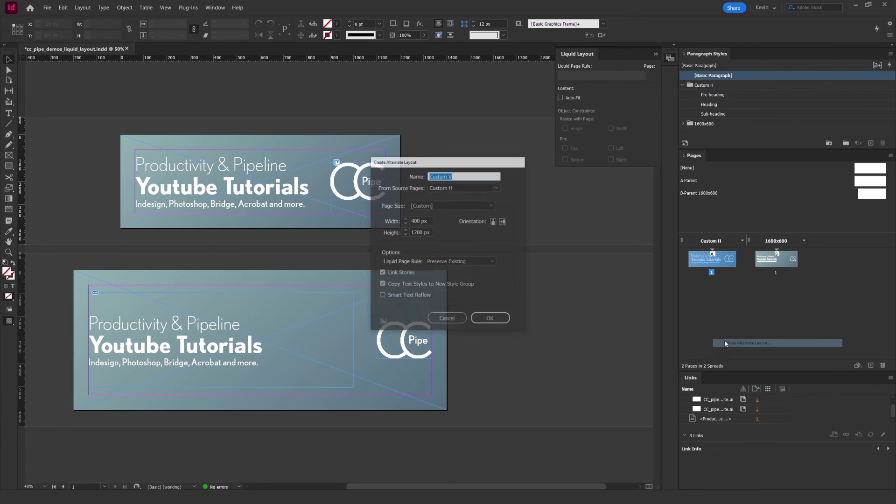
{"action": "key", "text": "Tab"}
{"action": "type", "text": "800"}
{"action": "key", "text": "Tab"}
{"action": "type", "text": "3"}
{"action": "key", "text": "Tab"}
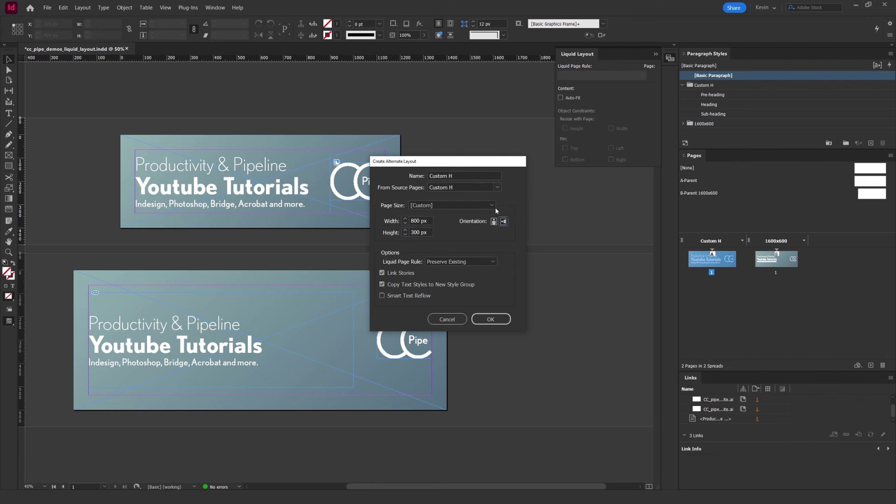
Name the layout Custom with the Scale liquid page rule, create it, and select its page
{"action": "left_click", "coordinate": [457, 175]}
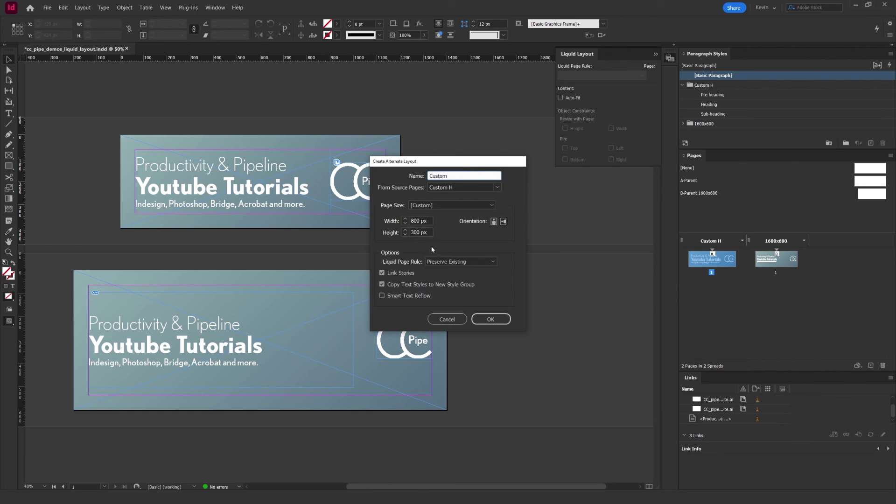
{"action": "left_click", "coordinate": [459, 262]}
{"action": "left_click", "coordinate": [443, 283]}
{"action": "left_click", "coordinate": [501, 321]}
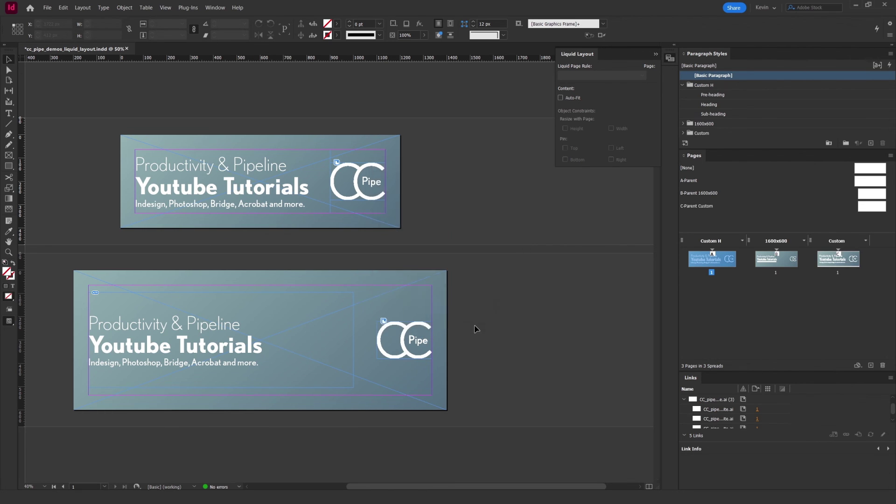
{"action": "left_click", "coordinate": [288, 339]}
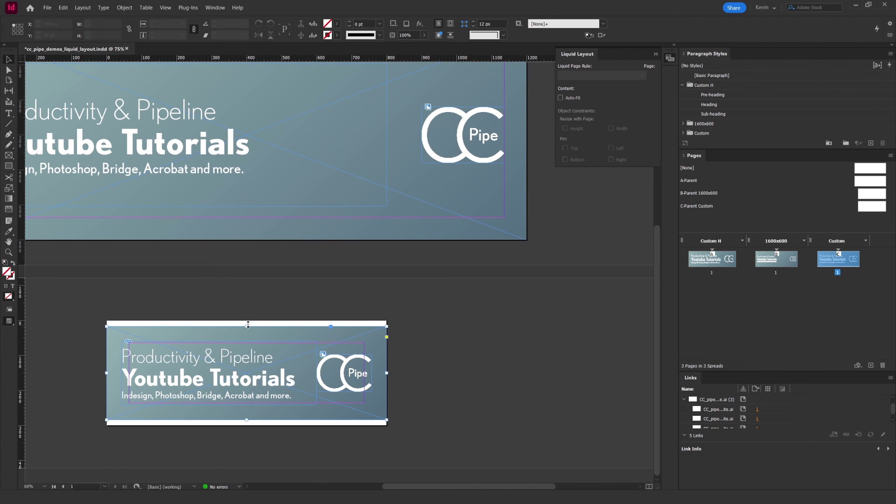
Review the Custom H, 1600x600 and Custom layout names, leaving them unchanged
{"action": "left_click_drag", "start_coordinate": [259, 302], "coordinate": [326, 293]}
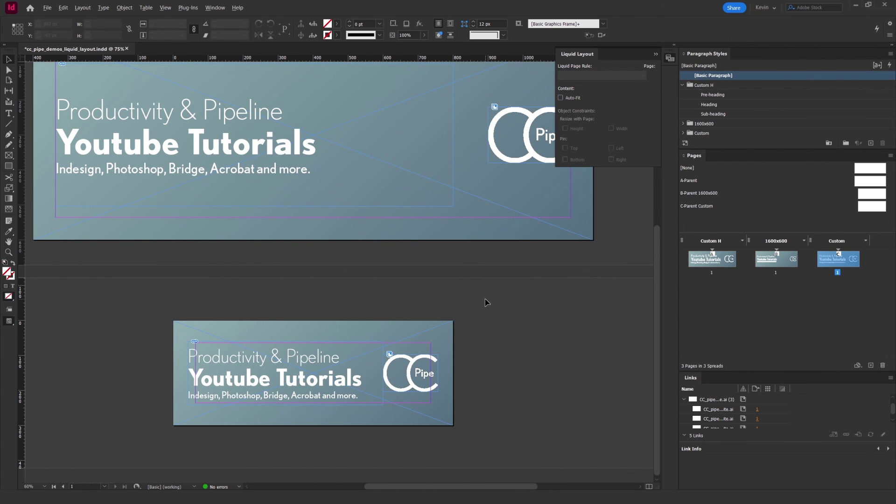
{"action": "double_click", "coordinate": [710, 240]}
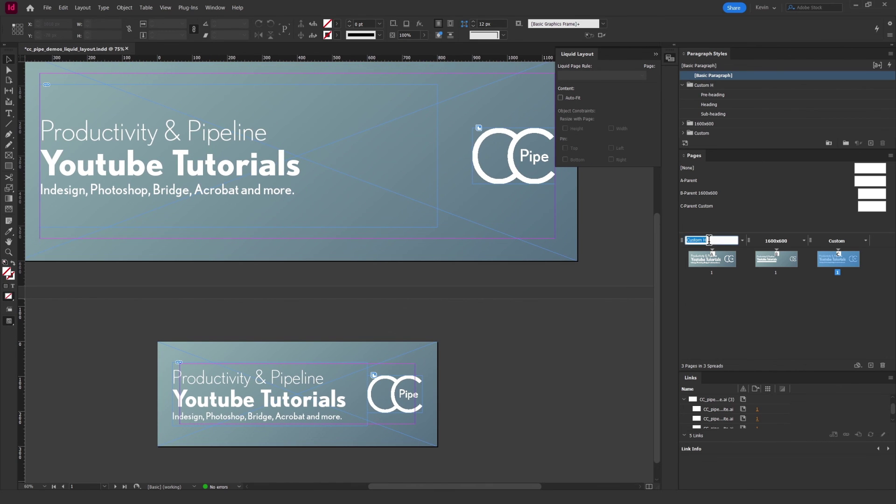
{"action": "double_click", "coordinate": [774, 241]}
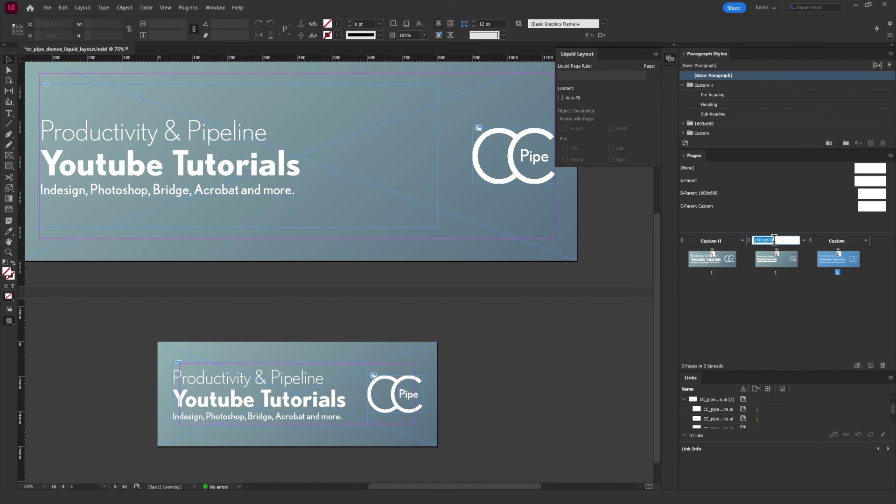
{"action": "double_click", "coordinate": [831, 240]}
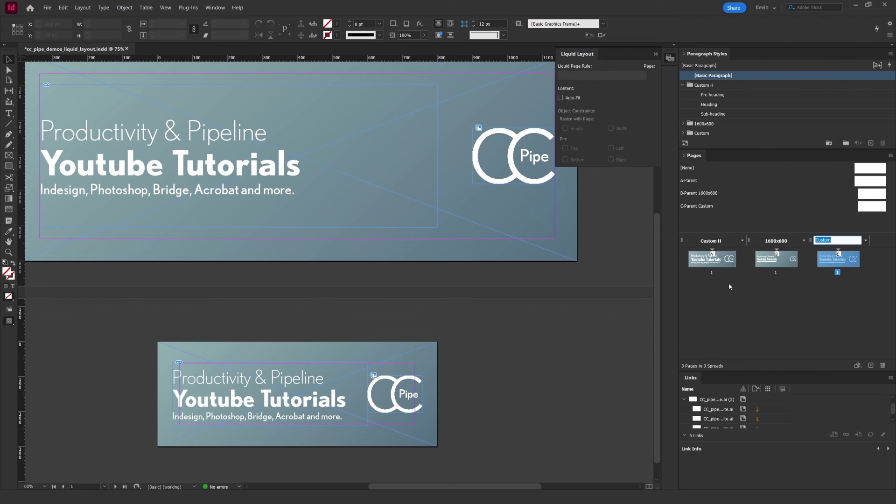
{"action": "left_click", "coordinate": [730, 298]}
Select the 1600x600 and Custom pages and delete them
{"action": "left_click", "coordinate": [771, 260]}
{"action": "left_click", "coordinate": [838, 259], "text": "shift"}
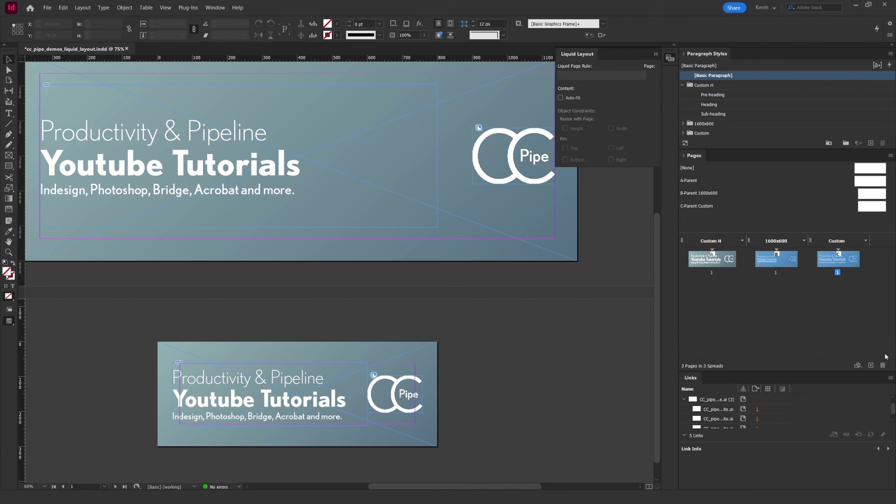
{"action": "left_click", "coordinate": [883, 366]}
Confirm the page deletion and set the Pages panel to stop grouping by alternate layout
{"action": "left_click", "coordinate": [473, 264]}
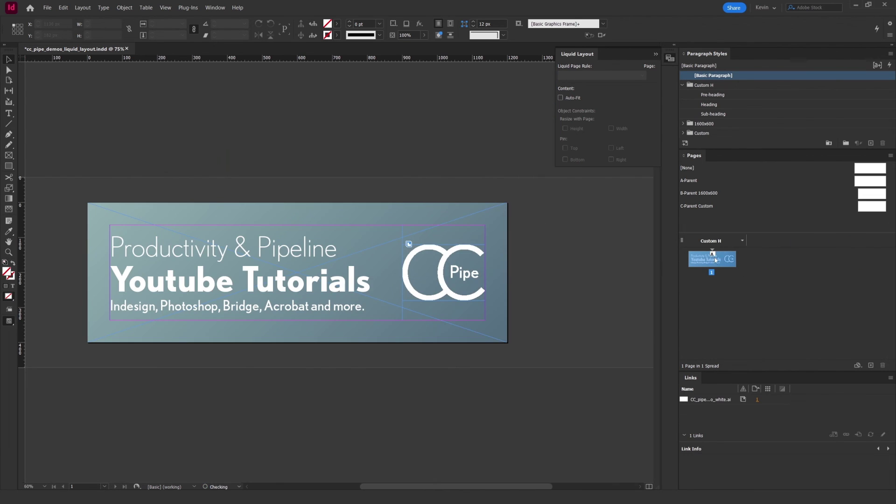
{"action": "right_click", "coordinate": [763, 303]}
{"action": "mouse_move", "coordinate": [782, 331]}
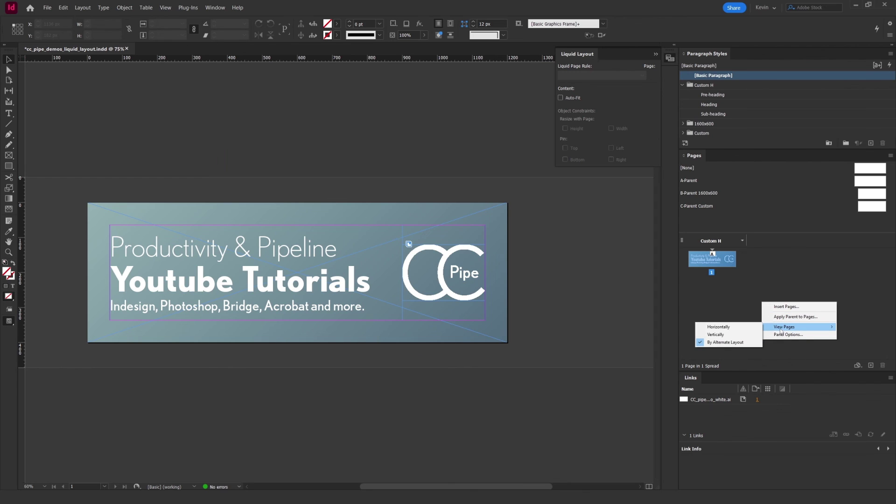
{"action": "left_click", "coordinate": [728, 335]}
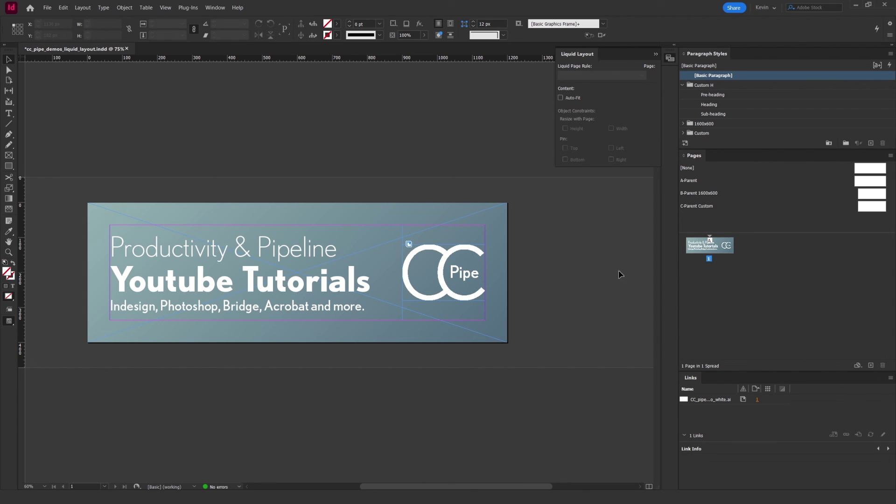